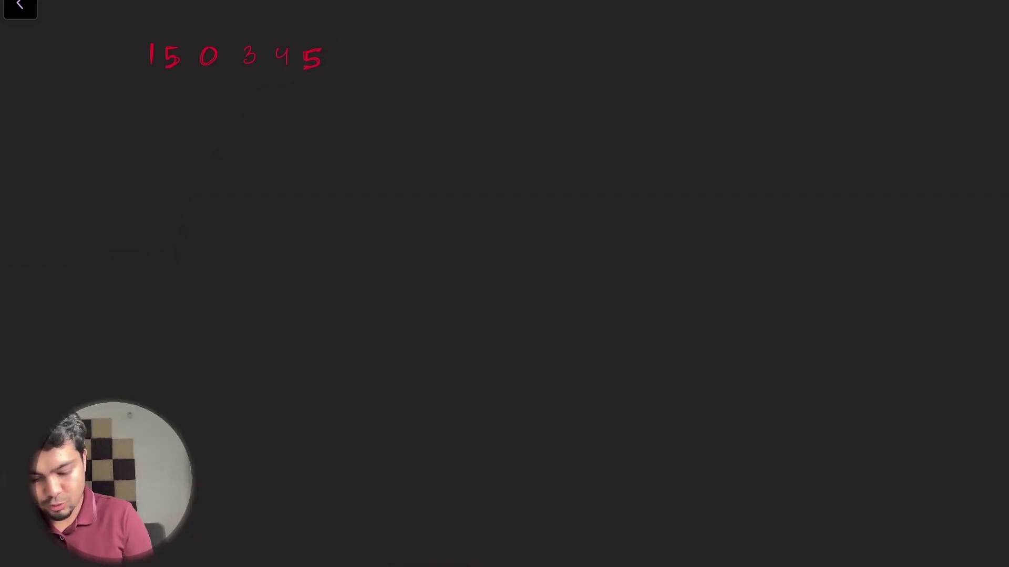
# - Bracket the handwritten array 1 5 0 3 4 5 and draw arrows beneath its elements
pyautogui.moveTo(133, 37)
pyautogui.mouseDown()
pyautogui.moveTo(147, 39)
pyautogui.moveTo(138, 67)
pyautogui.mouseUp()
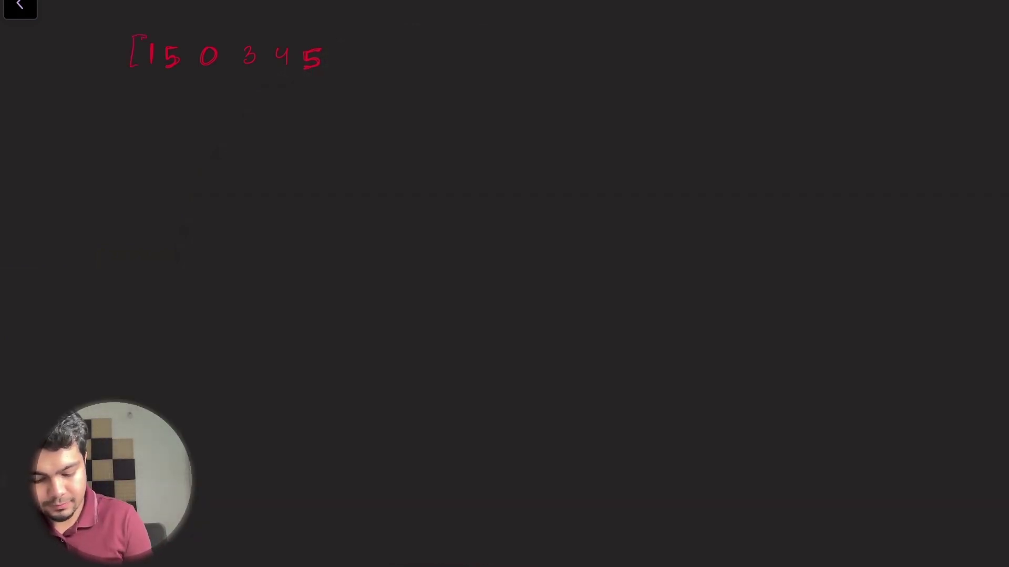
pyautogui.moveTo(332, 37); pyautogui.dragTo(331, 67)
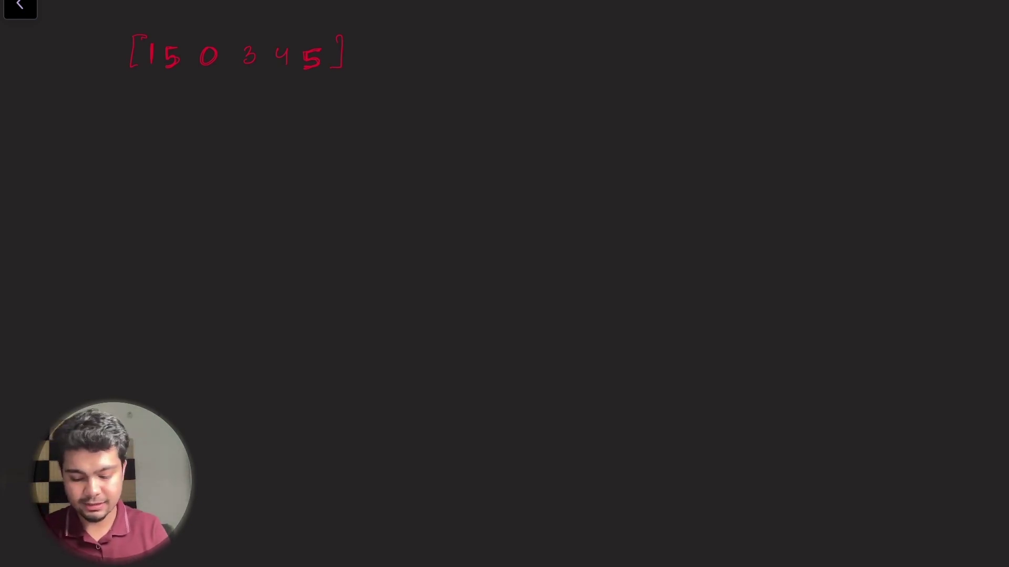
pyautogui.moveTo(152, 86); pyautogui.dragTo(147, 107)
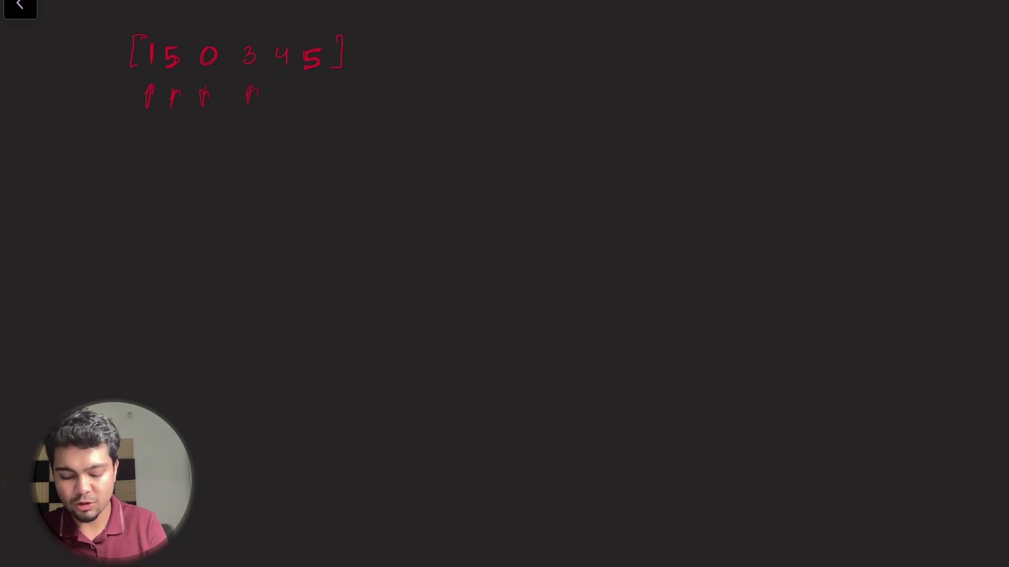
pyautogui.moveTo(285, 107)
pyautogui.mouseDown()
pyautogui.moveTo(288, 90)
pyautogui.moveTo(310, 90)
pyautogui.mouseUp()
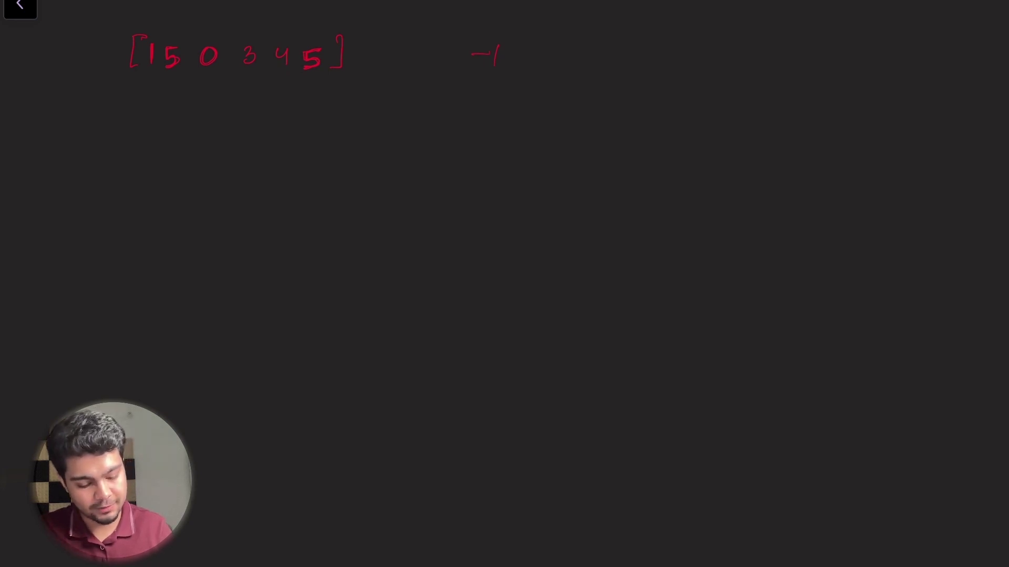
# - Complete the expected output row -1 2 -1 0 3 4 and underline it
pyautogui.moveTo(522, 50); pyautogui.dragTo(533, 62)
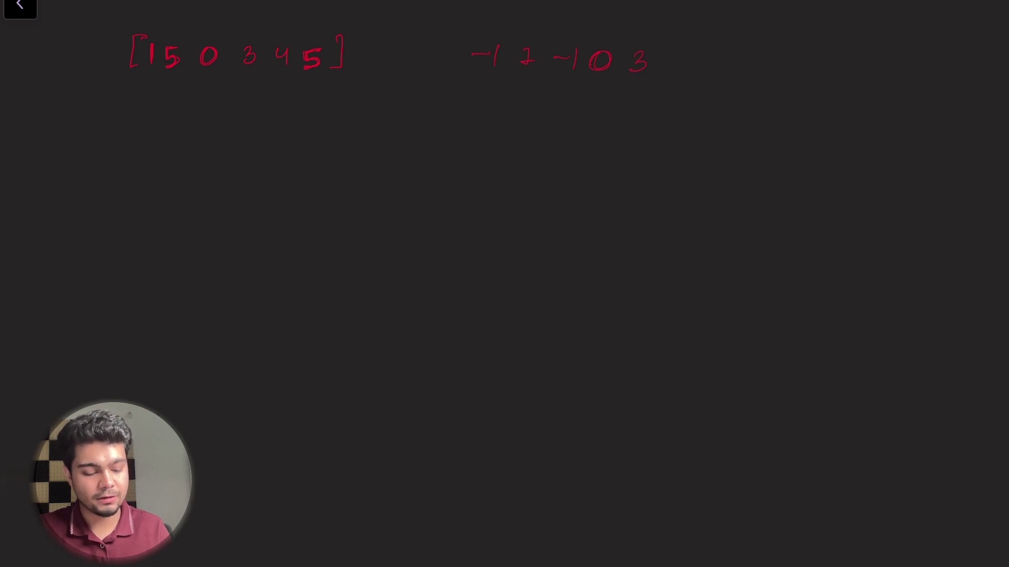
pyautogui.moveTo(668, 59); pyautogui.dragTo(676, 72)
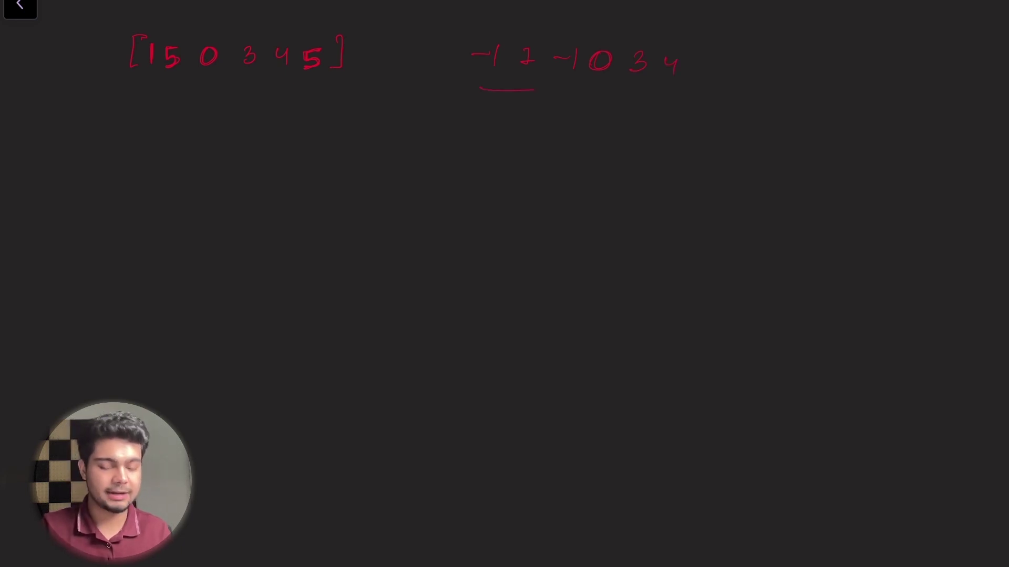
pyautogui.moveTo(533, 89)
pyautogui.mouseDown()
pyautogui.moveTo(707, 93)
pyautogui.moveTo(470, 103)
pyautogui.mouseUp()
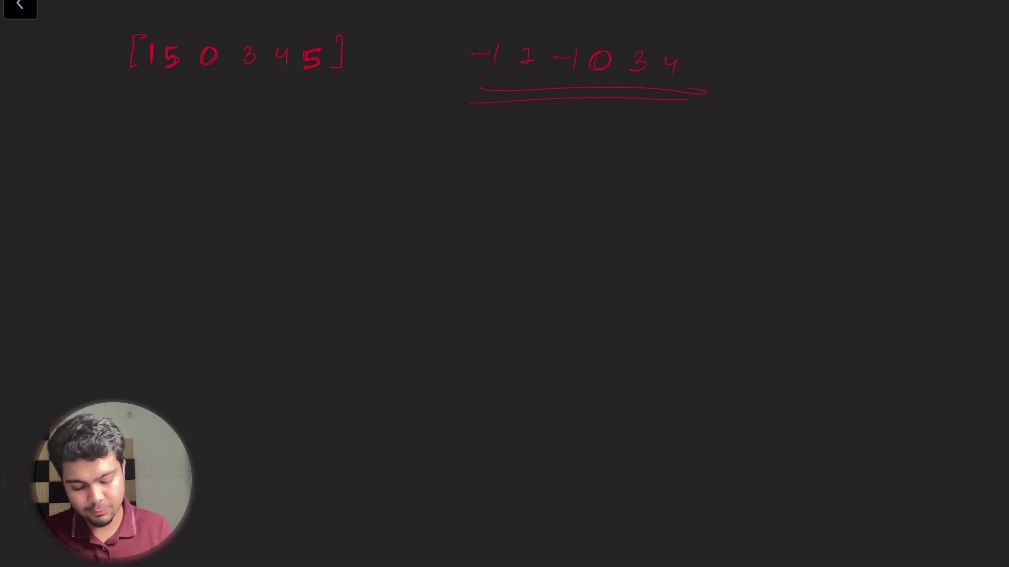
# - Write the note '2 loop' and circle it in red and yellow
pyautogui.moveTo(122, 129)
pyautogui.mouseDown()
pyautogui.moveTo(137, 137)
pyautogui.moveTo(163, 132)
pyautogui.moveTo(110, 120)
pyautogui.mouseUp()
pyautogui.moveTo(88, 186); pyautogui.dragTo(183, 155)
pyautogui.moveTo(131, 110)
pyautogui.mouseDown()
pyautogui.moveTo(89, 215)
pyautogui.moveTo(134, 111)
pyautogui.mouseUp()
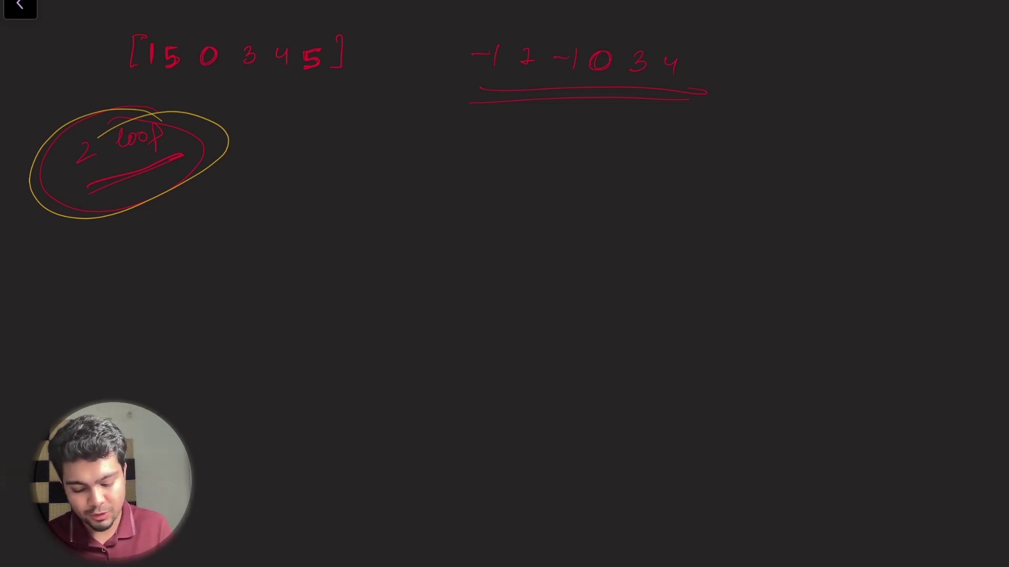
# - Draw yellow arrows under 1 5, link the circled note to the array, and add a down arrow
pyautogui.moveTo(178, 81); pyautogui.dragTo(148, 84)
pyautogui.moveTo(149, 76)
pyautogui.mouseDown()
pyautogui.moveTo(149, 87)
pyautogui.moveTo(173, 83)
pyautogui.mouseUp()
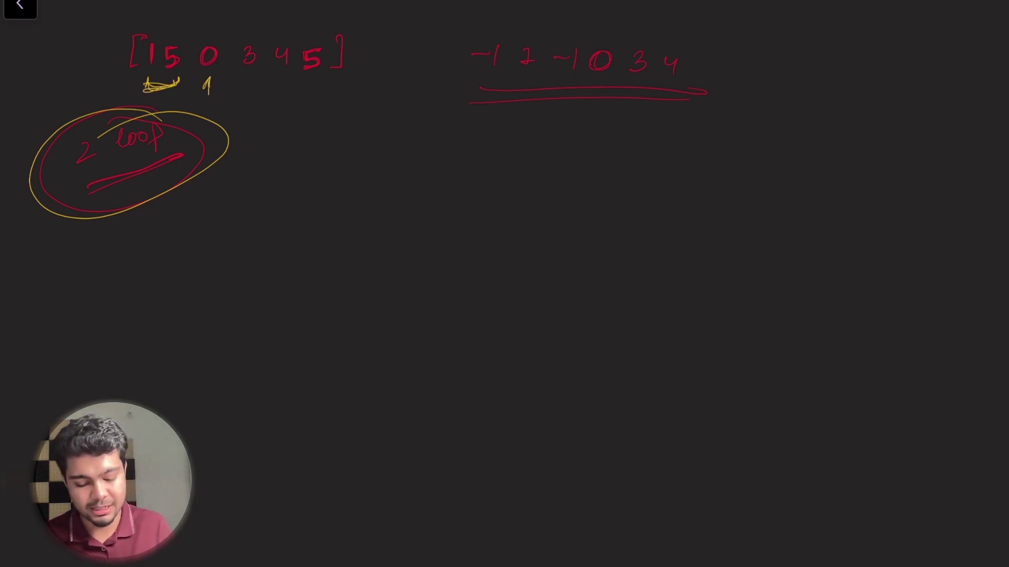
pyautogui.moveTo(141, 108); pyautogui.dragTo(231, 100)
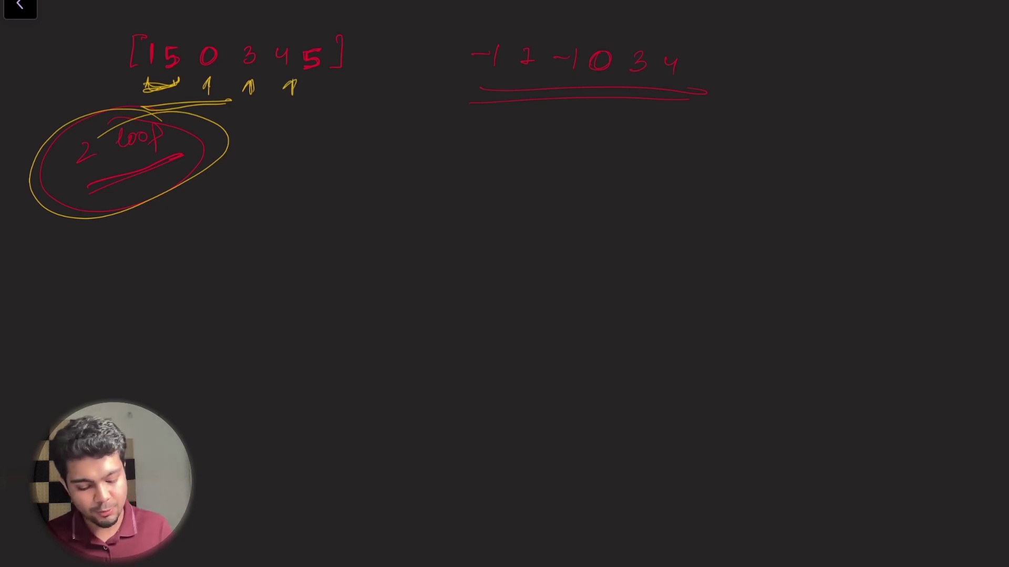
pyautogui.moveTo(359, 62); pyautogui.dragTo(371, 90)
# - Write 'Problem', underline it, and note O(n²) beside it
pyautogui.moveTo(351, 140); pyautogui.dragTo(353, 165)
pyautogui.moveTo(352, 142); pyautogui.dragTo(437, 134)
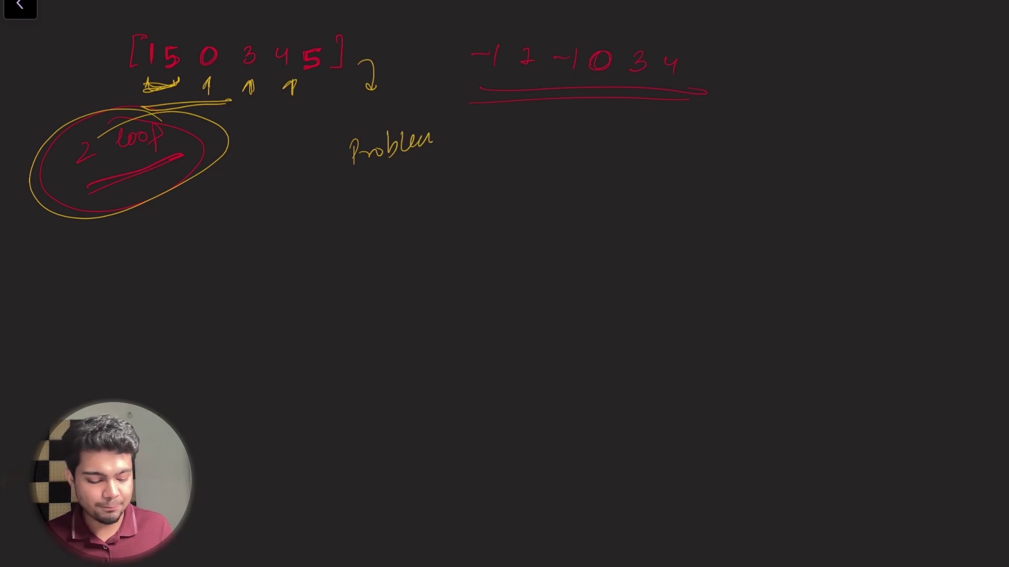
pyautogui.moveTo(353, 177)
pyautogui.mouseDown()
pyautogui.moveTo(434, 154)
pyautogui.moveTo(411, 172)
pyautogui.mouseUp()
pyautogui.moveTo(471, 152); pyautogui.dragTo(471, 154)
pyautogui.moveTo(500, 134)
pyautogui.mouseDown()
pyautogui.moveTo(502, 169)
pyautogui.moveTo(528, 146)
pyautogui.mouseUp()
pyautogui.moveTo(535, 125); pyautogui.dragTo(539, 156)
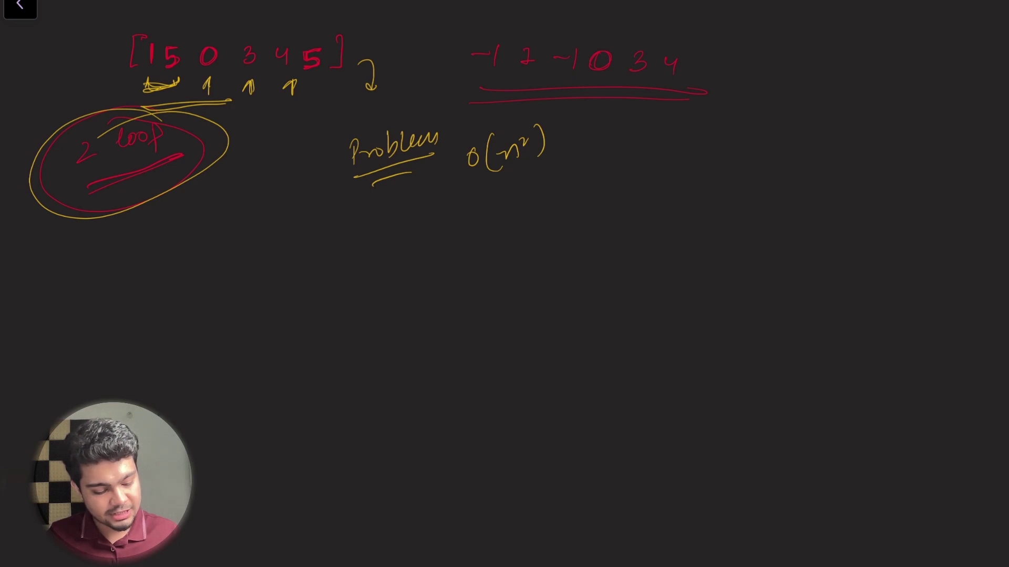
# - Write a double-underlined 'Stack' with O(n) and a down arrow, then sketch the stack container
pyautogui.moveTo(748, 74)
pyautogui.mouseDown()
pyautogui.moveTo(757, 98)
pyautogui.moveTo(739, 145)
pyautogui.moveTo(802, 119)
pyautogui.mouseUp()
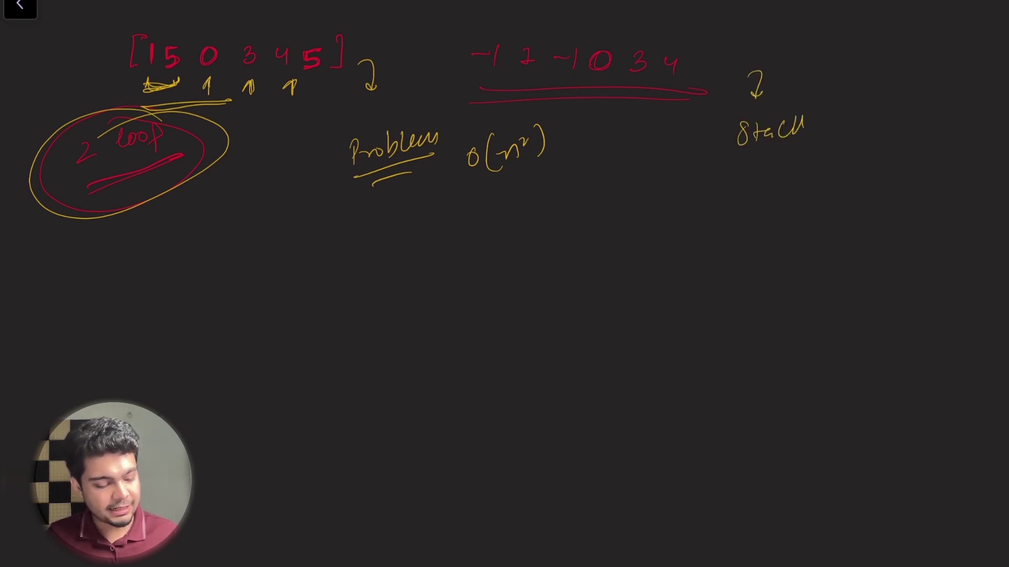
pyautogui.moveTo(730, 164); pyautogui.dragTo(815, 141)
pyautogui.moveTo(739, 169)
pyautogui.mouseDown()
pyautogui.moveTo(805, 160)
pyautogui.moveTo(835, 182)
pyautogui.moveTo(874, 182)
pyautogui.moveTo(851, 184)
pyautogui.mouseUp()
pyautogui.moveTo(800, 207)
pyautogui.mouseDown()
pyautogui.moveTo(889, 185)
pyautogui.moveTo(896, 196)
pyautogui.moveTo(862, 256)
pyautogui.mouseUp()
pyautogui.moveTo(854, 240); pyautogui.dragTo(870, 238)
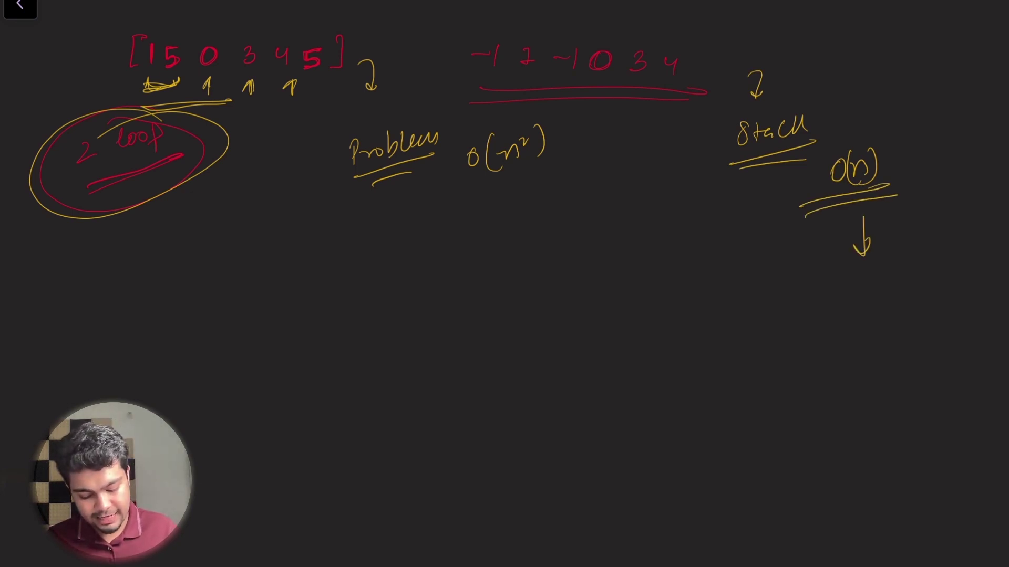
pyautogui.moveTo(170, 262)
pyautogui.mouseDown()
pyautogui.moveTo(172, 401)
pyautogui.moveTo(211, 257)
pyautogui.moveTo(170, 423)
pyautogui.moveTo(203, 359)
pyautogui.moveTo(205, 259)
pyautogui.mouseUp()
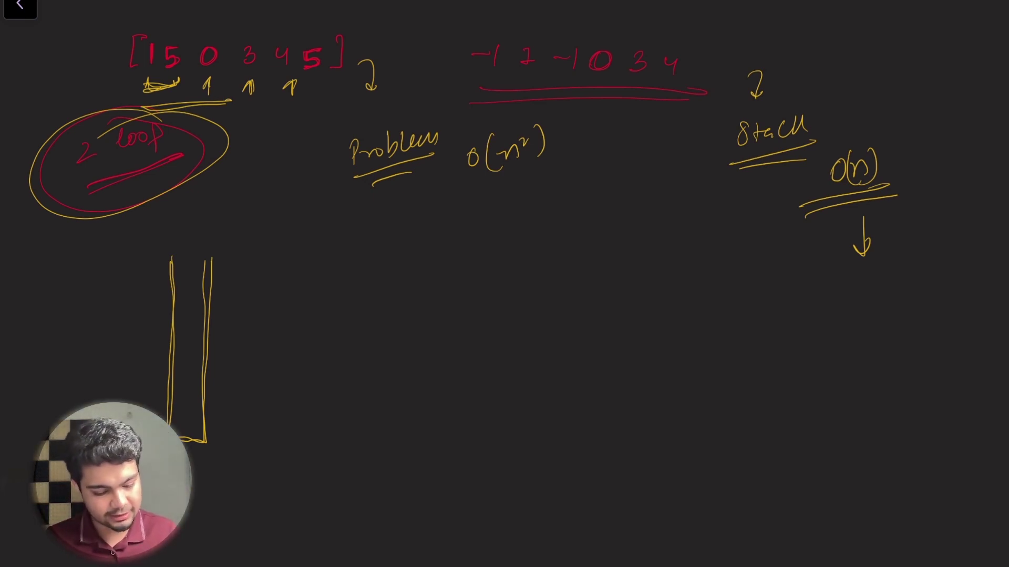
# - Rewrite the array, record answers -1 and 1 under Ans, and push 1 onto the stack
pyautogui.moveTo(433, 224)
pyautogui.mouseDown()
pyautogui.moveTo(434, 242)
pyautogui.moveTo(528, 225)
pyautogui.moveTo(637, 239)
pyautogui.moveTo(682, 221)
pyautogui.moveTo(670, 239)
pyautogui.mouseUp()
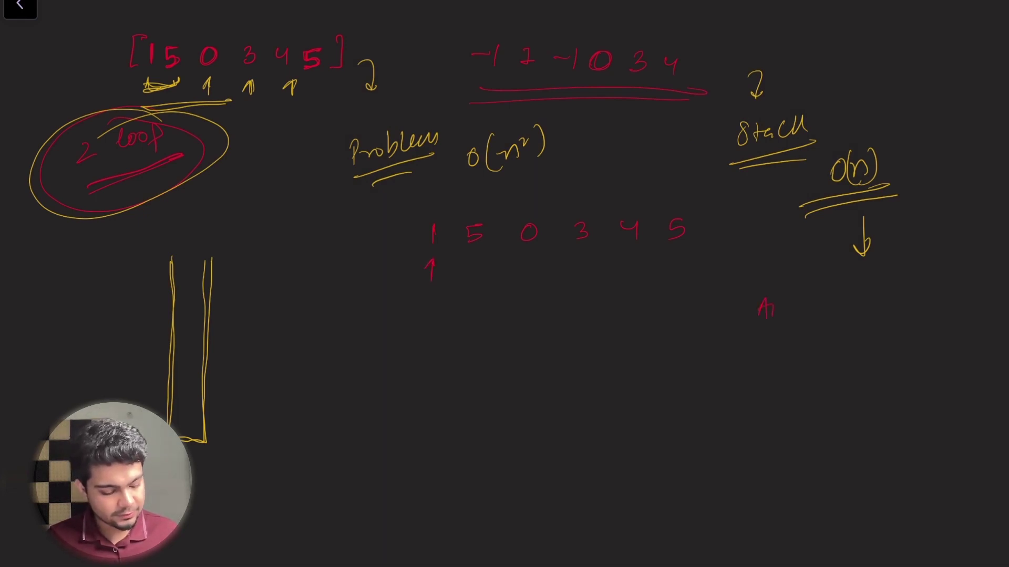
pyautogui.moveTo(770, 347); pyautogui.dragTo(794, 356)
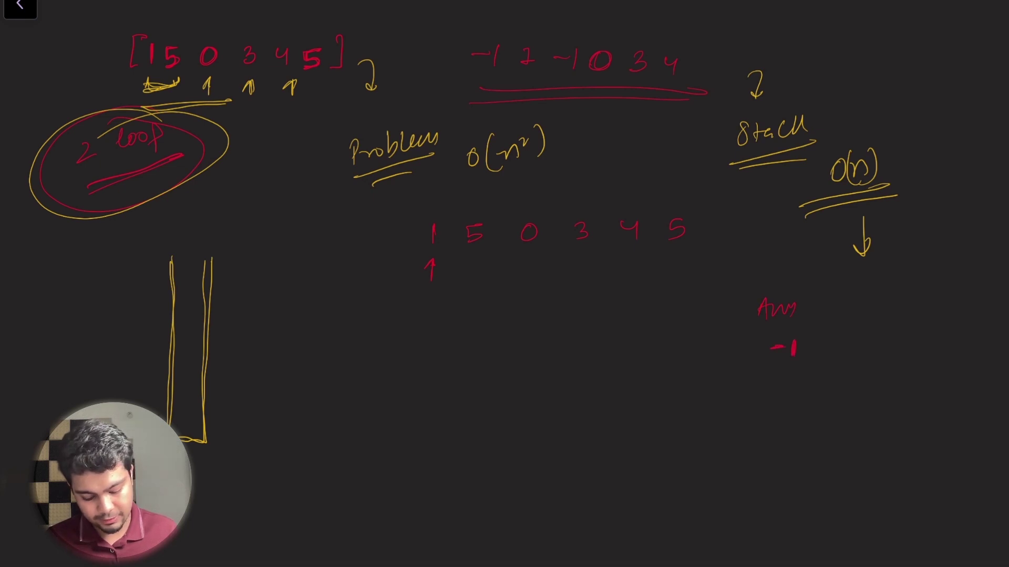
pyautogui.moveTo(169, 410)
pyautogui.mouseDown()
pyautogui.moveTo(213, 409)
pyautogui.moveTo(190, 430)
pyautogui.mouseUp()
pyautogui.moveTo(474, 277)
pyautogui.mouseDown()
pyautogui.moveTo(473, 257)
pyautogui.moveTo(479, 264)
pyautogui.mouseUp()
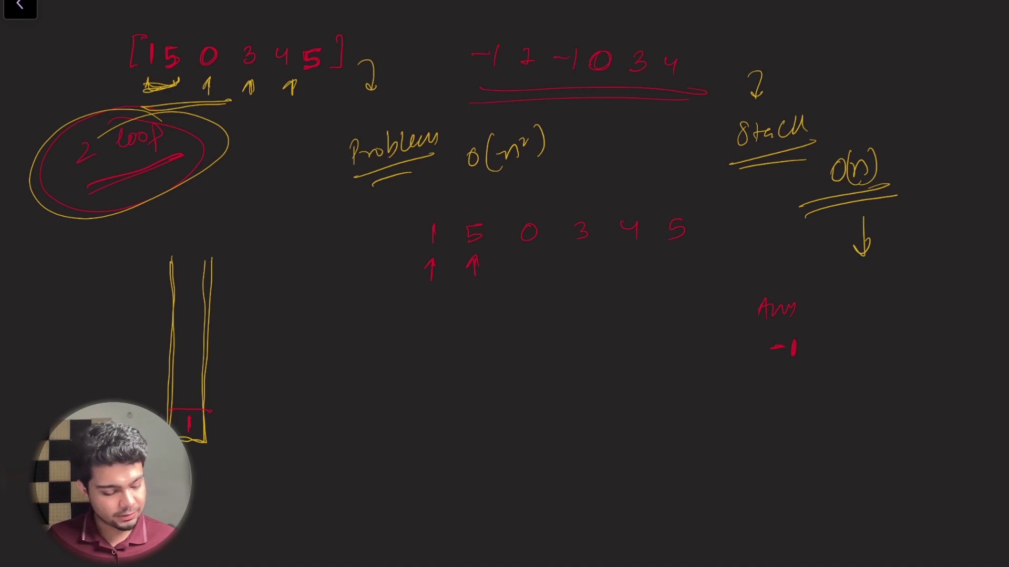
pyautogui.moveTo(817, 343); pyautogui.dragTo(816, 356)
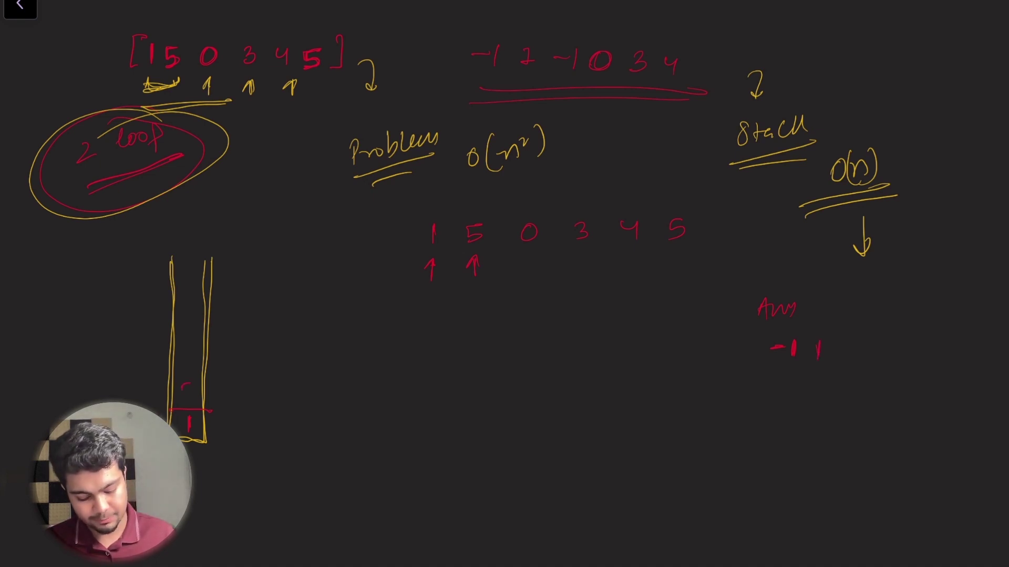
# - Push 5, advance the arrow to element 0, and pop 1 and 5 from the stack
pyautogui.moveTo(182, 389); pyautogui.dragTo(190, 402)
pyautogui.moveTo(172, 374); pyautogui.dragTo(203, 372)
pyautogui.moveTo(526, 276); pyautogui.dragTo(530, 264)
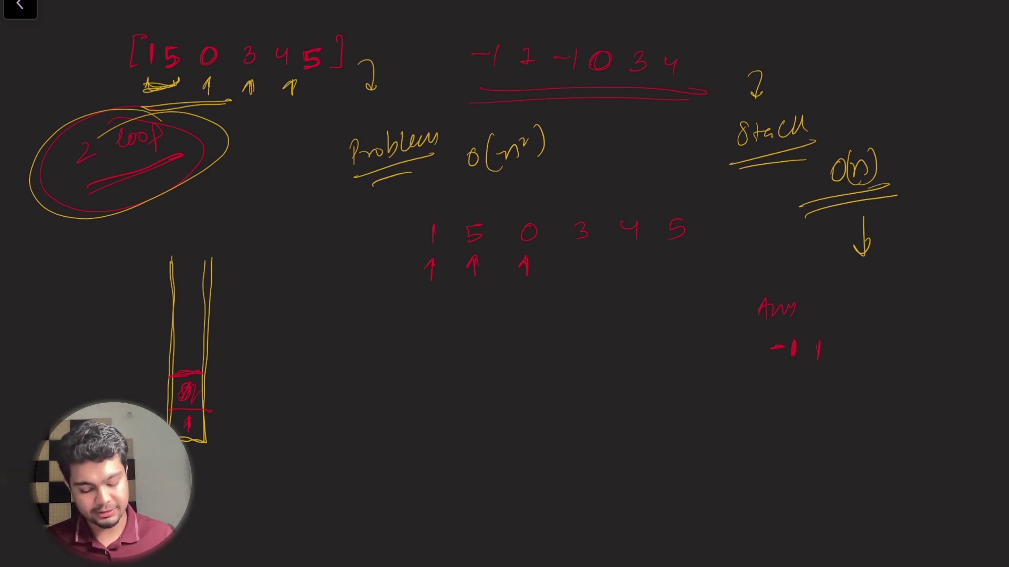
pyautogui.moveTo(184, 428); pyautogui.dragTo(195, 417)
pyautogui.moveTo(184, 373); pyautogui.dragTo(191, 412)
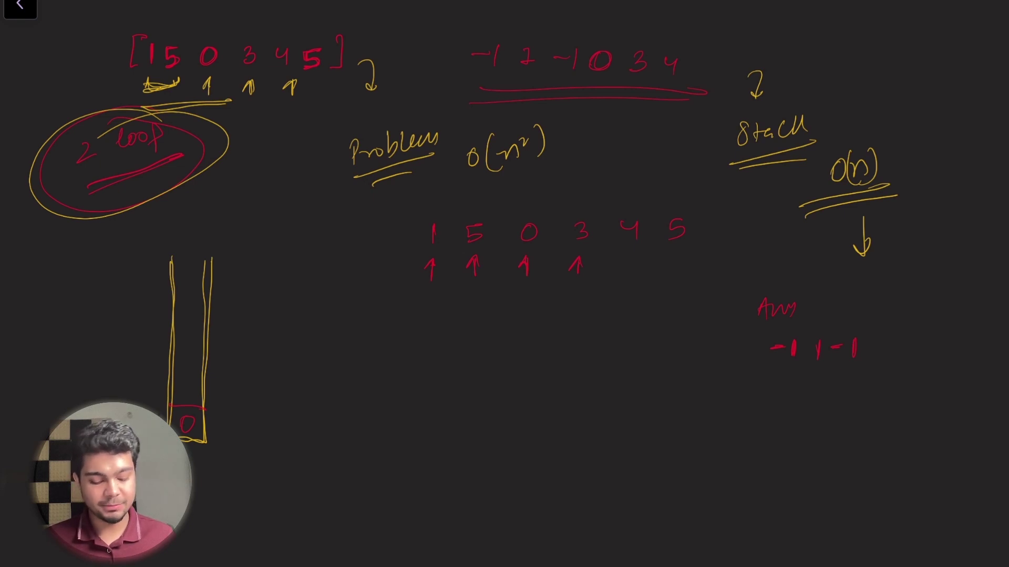
pyautogui.hscroll(-1, 518, 240)
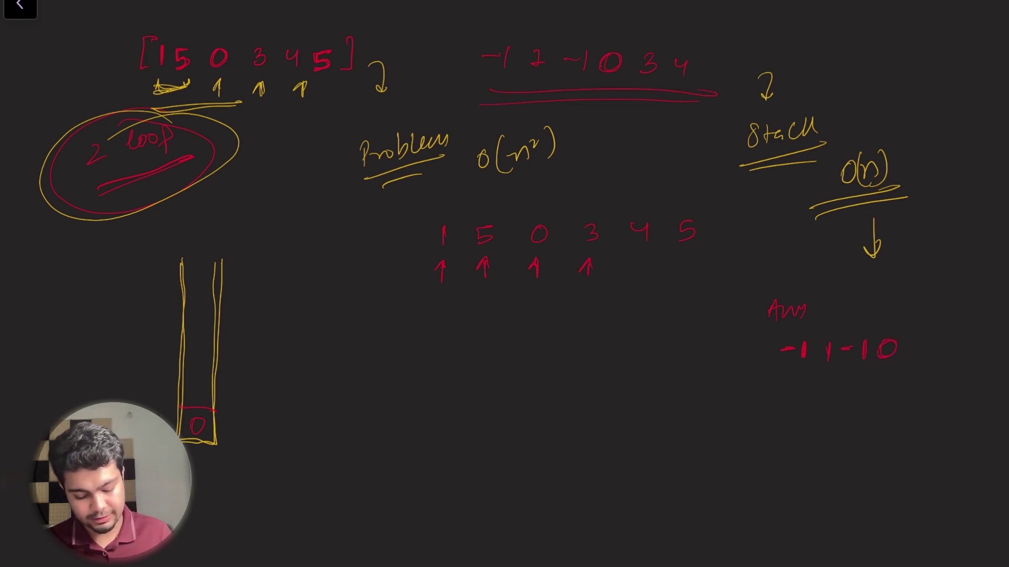
# - Push 3 and 4 onto the stack, extend Ans to -1 1 -1 0 3 4, and circle both matching outputs
pyautogui.moveTo(185, 374); pyautogui.dragTo(210, 372)
pyautogui.moveTo(192, 381); pyautogui.dragTo(193, 396)
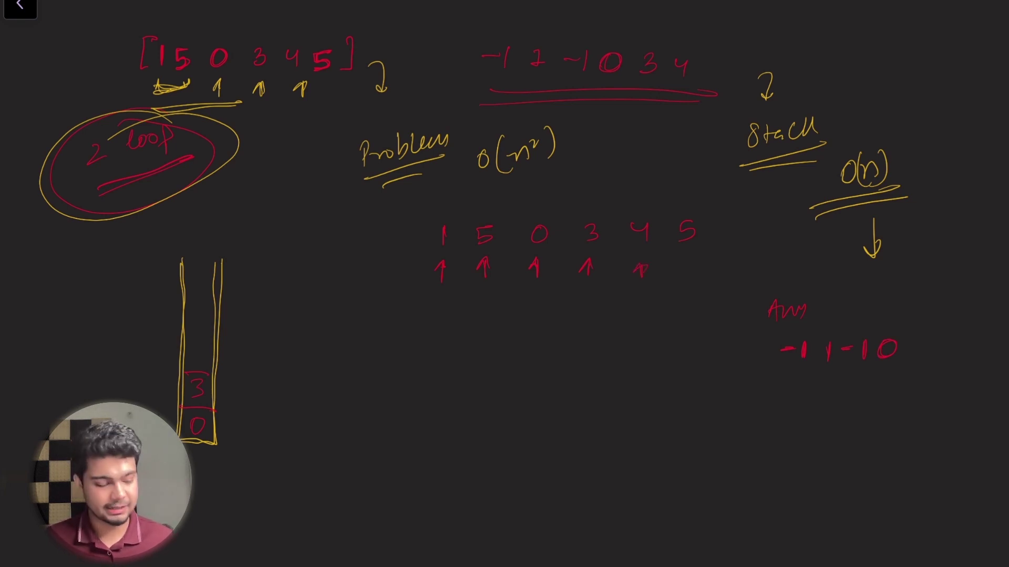
pyautogui.moveTo(907, 342); pyautogui.dragTo(913, 359)
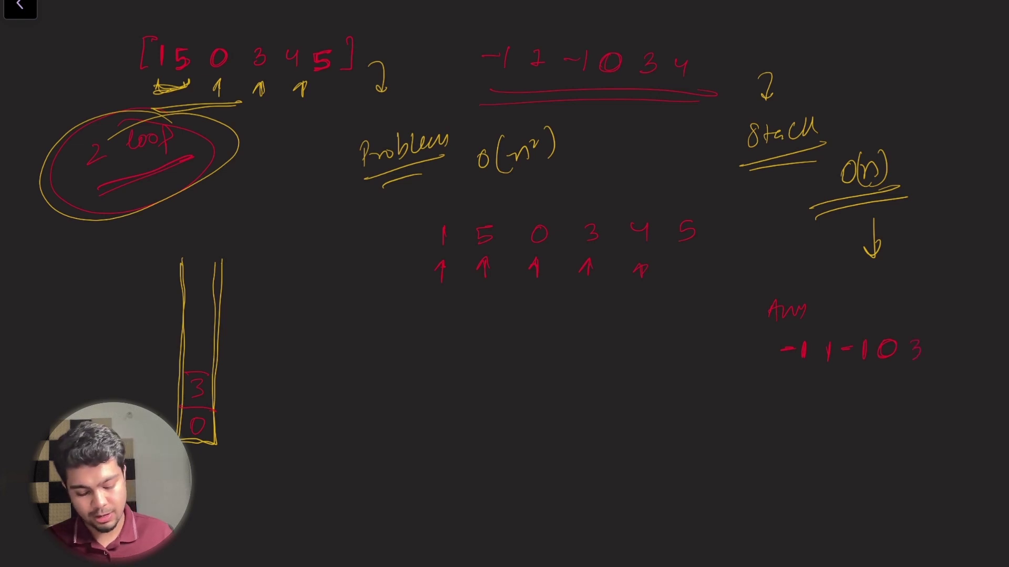
pyautogui.moveTo(174, 341)
pyautogui.mouseDown()
pyautogui.moveTo(214, 335)
pyautogui.moveTo(203, 363)
pyautogui.mouseUp()
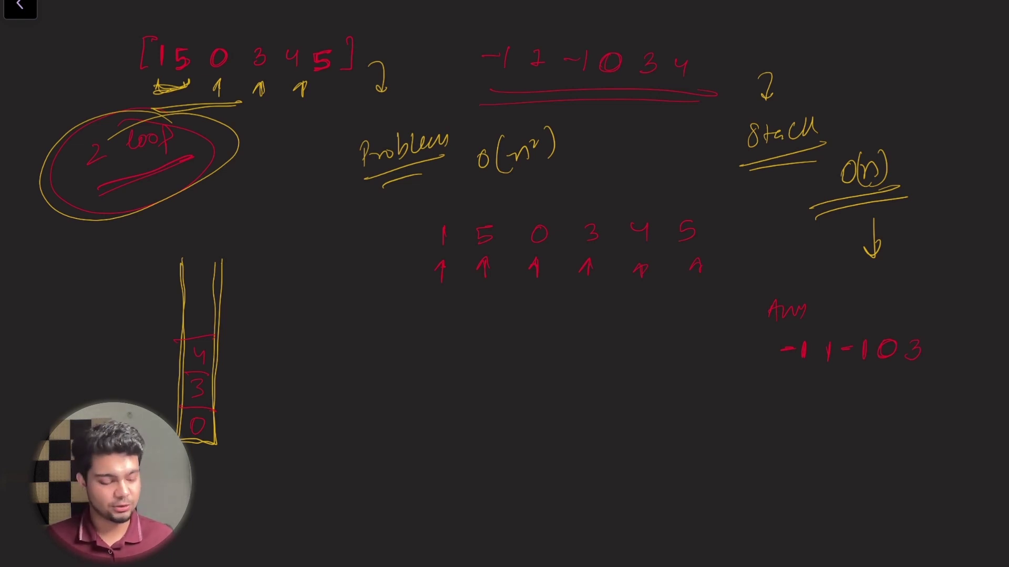
pyautogui.scroll(-1, 504, 283)
pyautogui.moveTo(937, 336); pyautogui.dragTo(948, 353)
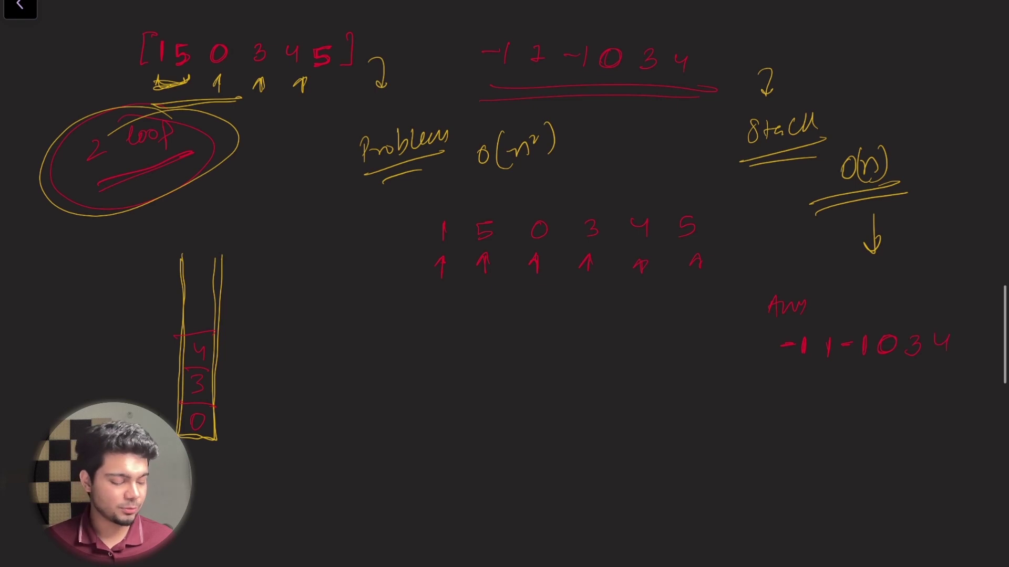
pyautogui.moveTo(769, 376); pyautogui.dragTo(971, 376)
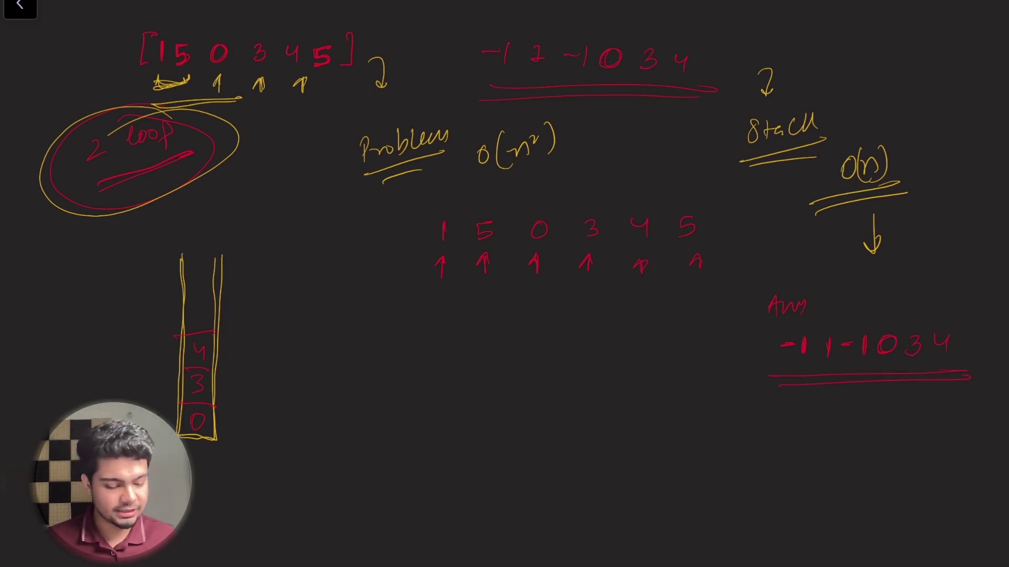
pyautogui.moveTo(715, 29); pyautogui.dragTo(594, 20)
pyautogui.moveTo(903, 291)
pyautogui.mouseDown()
pyautogui.moveTo(820, 402)
pyautogui.moveTo(861, 302)
pyautogui.mouseUp()
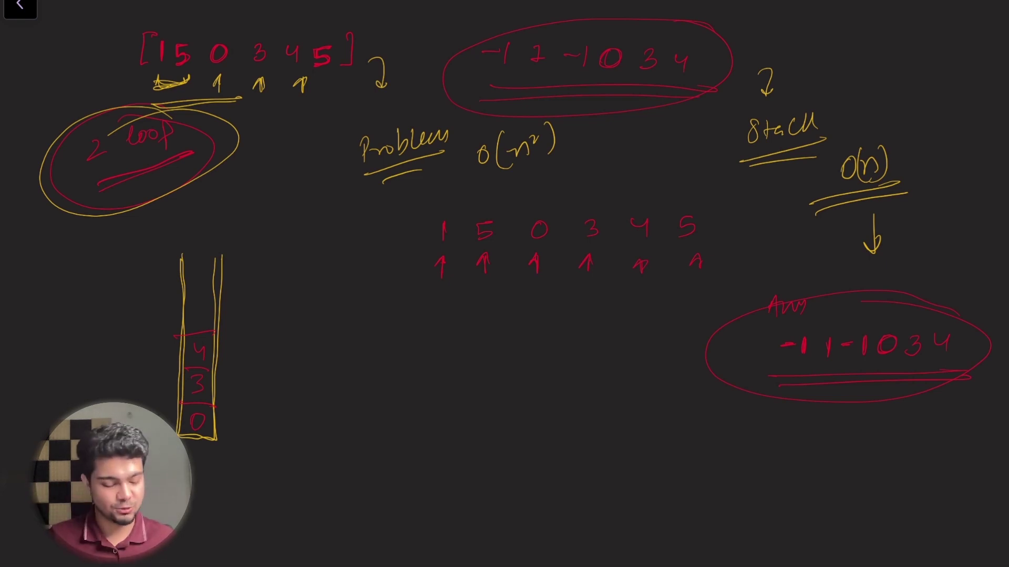
# - Note O(N) time and O(N) space complexity, with a double-underlined 'extra stack' remark
pyautogui.moveTo(374, 312)
pyautogui.mouseDown()
pyautogui.moveTo(390, 330)
pyautogui.moveTo(415, 310)
pyautogui.moveTo(421, 328)
pyautogui.moveTo(393, 369)
pyautogui.moveTo(418, 347)
pyautogui.mouseUp()
pyautogui.moveTo(423, 343); pyautogui.dragTo(427, 365)
pyautogui.moveTo(374, 383); pyautogui.dragTo(430, 377)
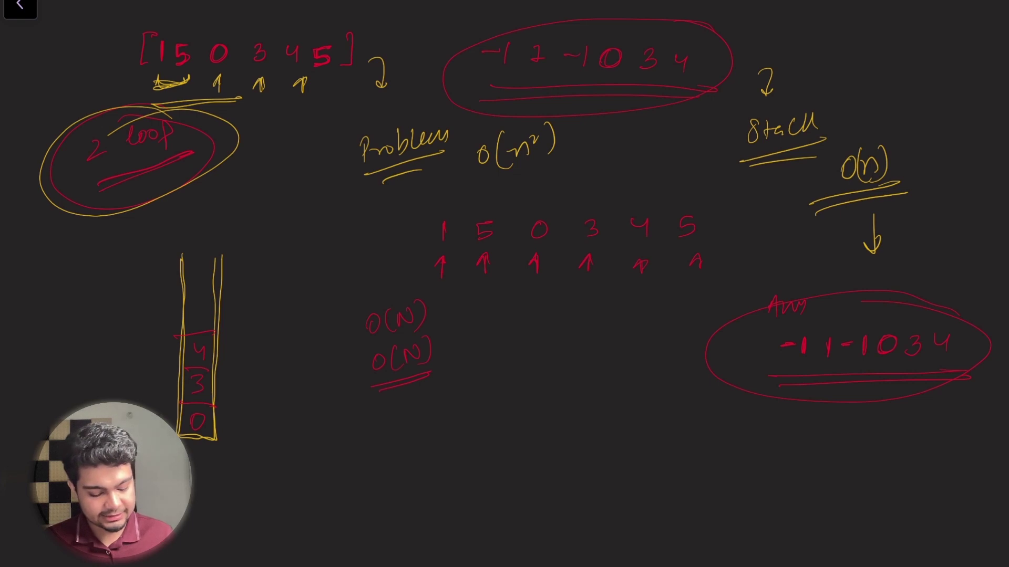
pyautogui.moveTo(460, 336); pyautogui.dragTo(495, 323)
pyautogui.moveTo(503, 326)
pyautogui.mouseDown()
pyautogui.moveTo(546, 307)
pyautogui.moveTo(568, 311)
pyautogui.mouseUp()
pyautogui.moveTo(571, 315); pyautogui.dragTo(580, 300)
pyautogui.moveTo(494, 350); pyautogui.dragTo(597, 321)
pyautogui.moveTo(469, 372); pyautogui.dragTo(582, 337)
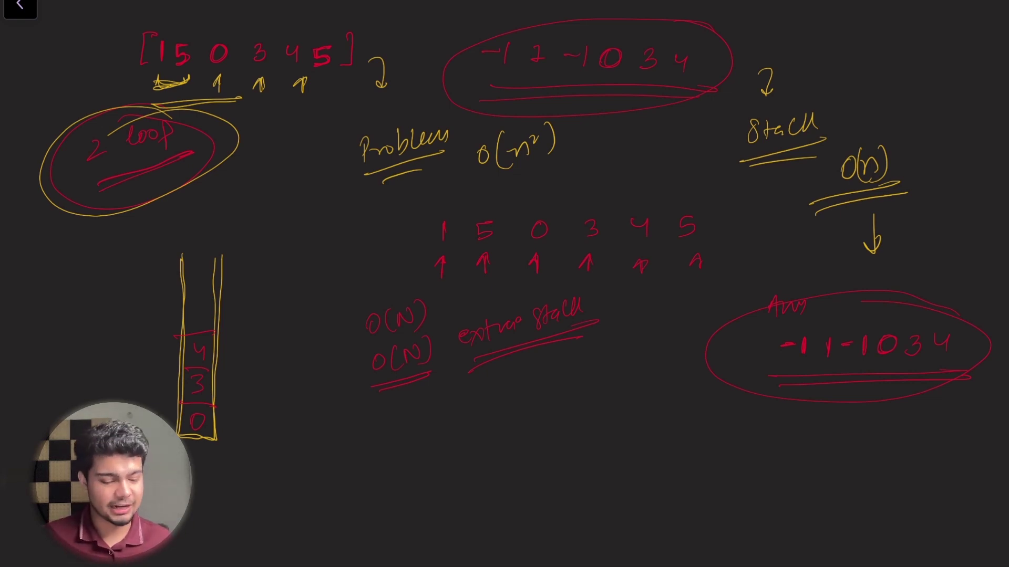
# - Label the array 'left' and draw an arrow toward it from the stack sketch
pyautogui.scroll(2, 431, 376)
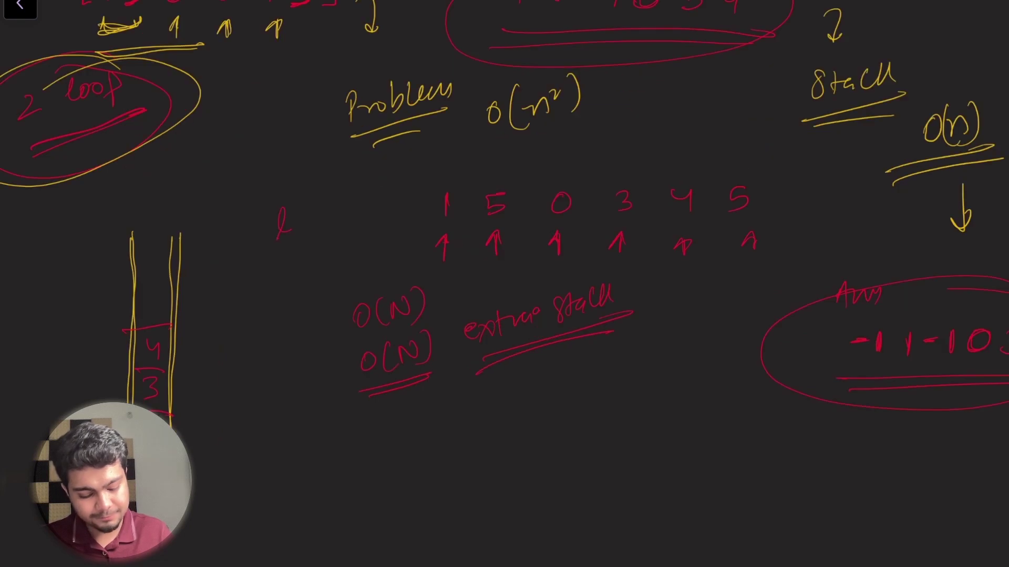
pyautogui.moveTo(296, 208)
pyautogui.mouseDown()
pyautogui.moveTo(302, 252)
pyautogui.moveTo(334, 225)
pyautogui.mouseUp()
pyautogui.scroll(-2, 504, 284)
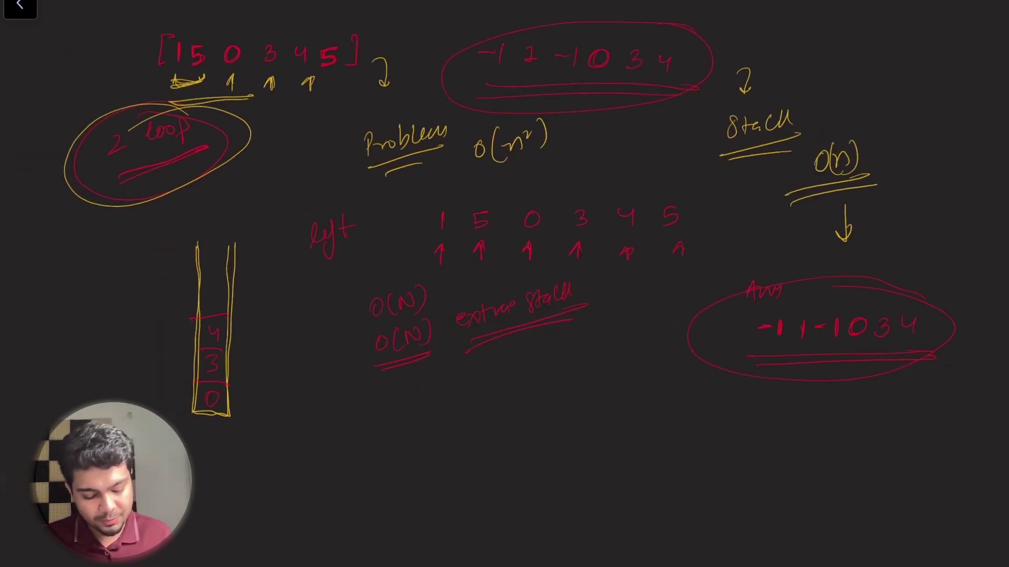
pyautogui.moveTo(268, 283)
pyautogui.mouseDown()
pyautogui.moveTo(302, 284)
pyautogui.moveTo(299, 294)
pyautogui.mouseUp()
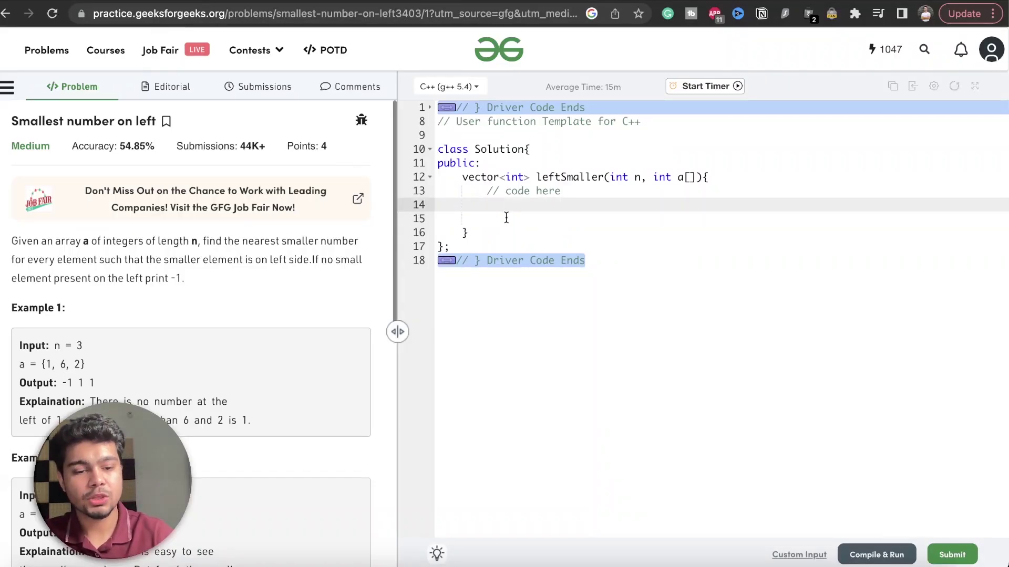
# - Declare vector<int> ans; and stack<int> st; in leftSmaller
pyautogui.write('vec')
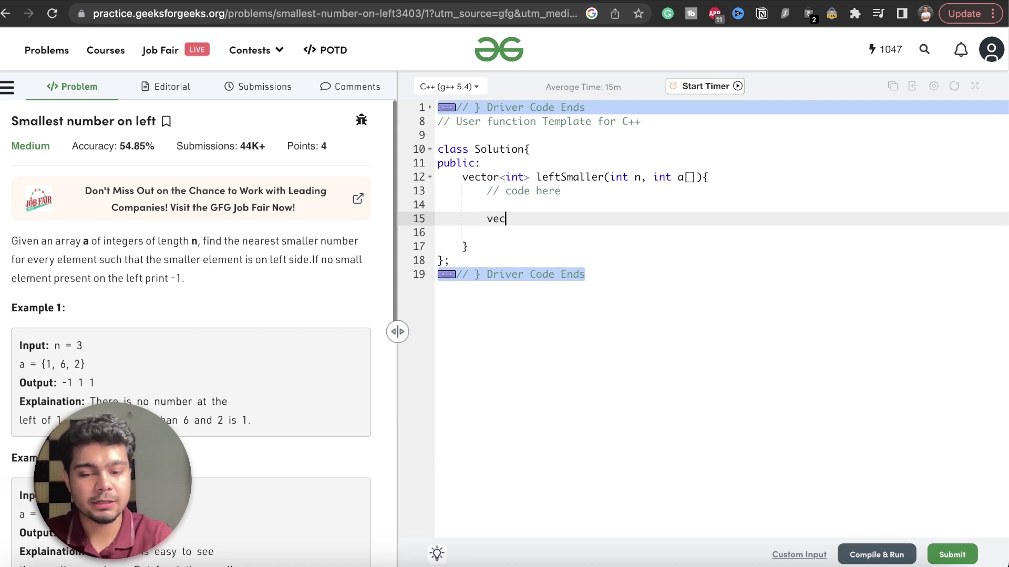
pyautogui.write('tor<int> an')
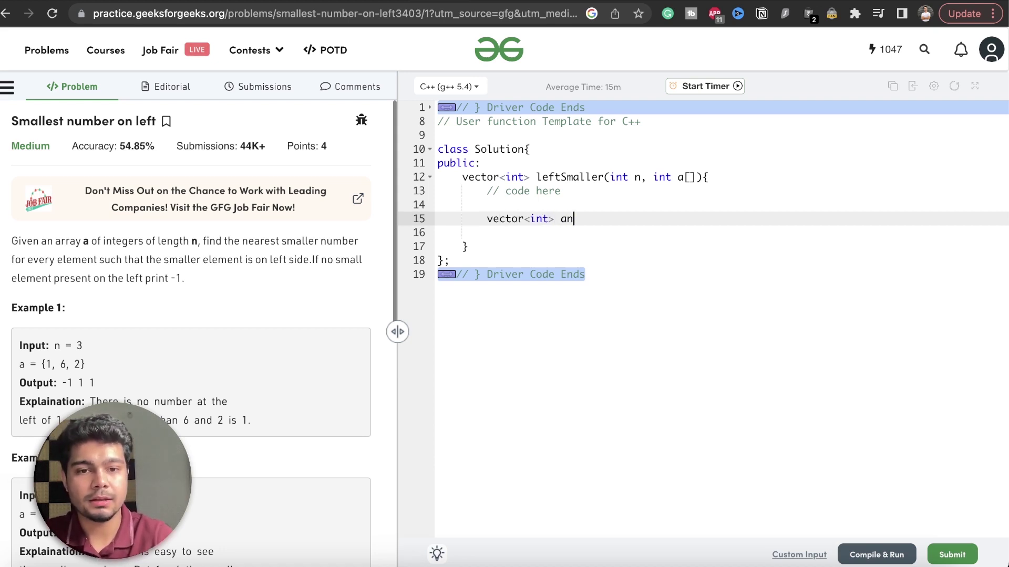
pyautogui.write('s;')
pyautogui.press('Return')
pyautogui.press('Return')
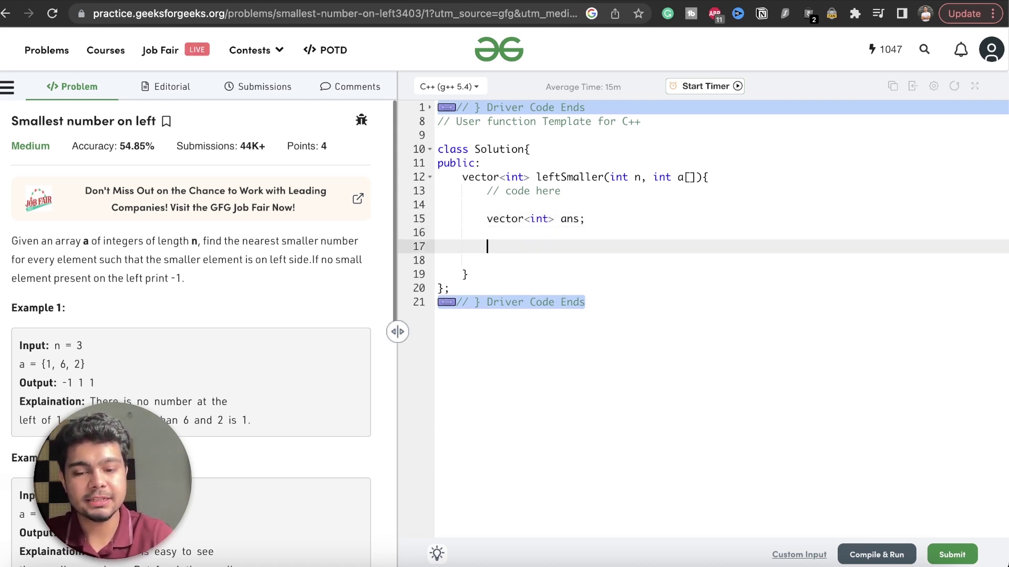
pyautogui.write('stack<int>')
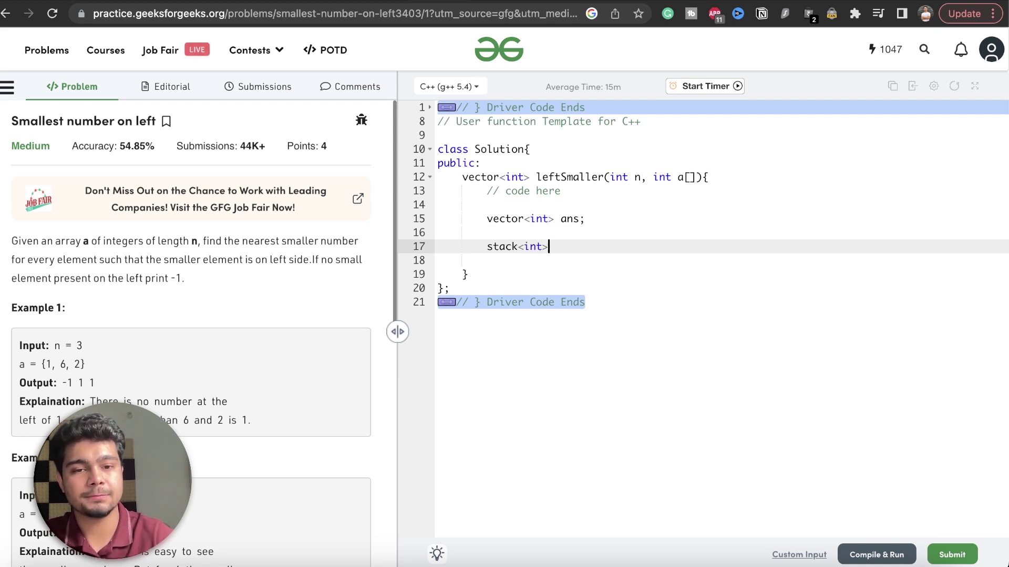
pyautogui.write(' st;')
pyautogui.press('Return')
pyautogui.press('Return')
# - Add a for loop over n with while(!st.empty() && st.top()>=a[i]) popping the stack
pyautogui.write('fo')
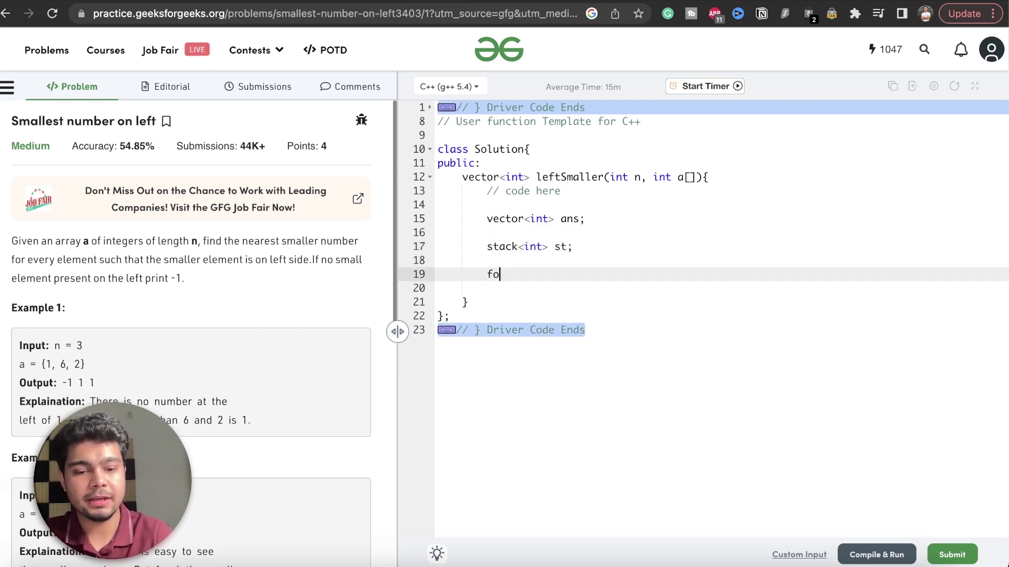
pyautogui.write('r(int i=0')
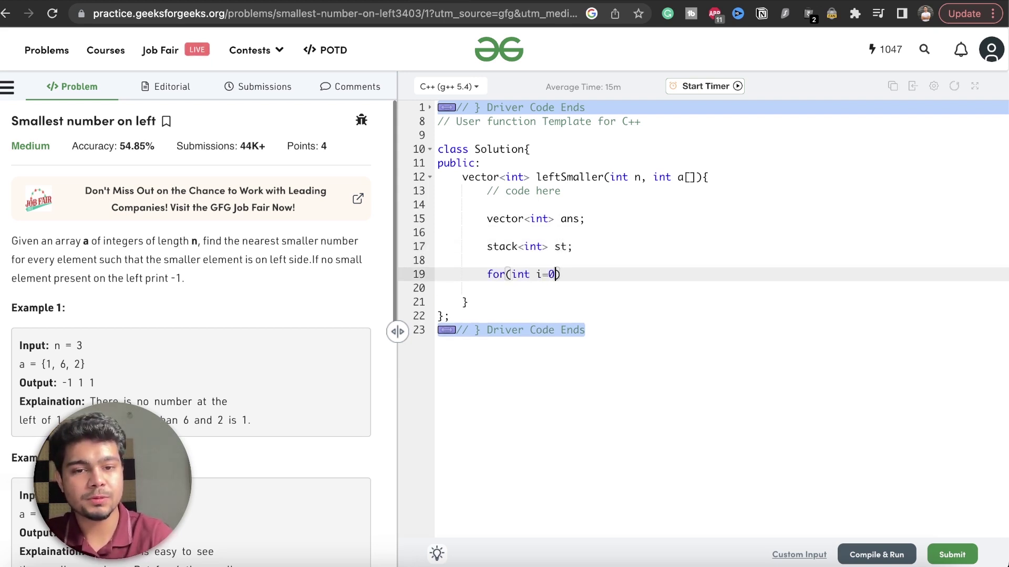
pyautogui.write(';i<n;')
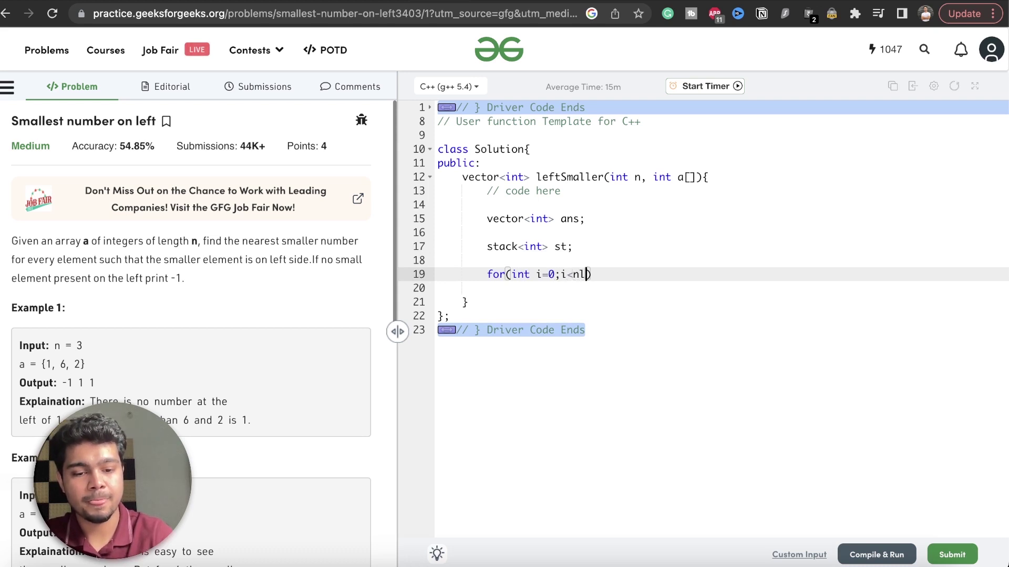
pyautogui.write('i++){')
pyautogui.press('Return')
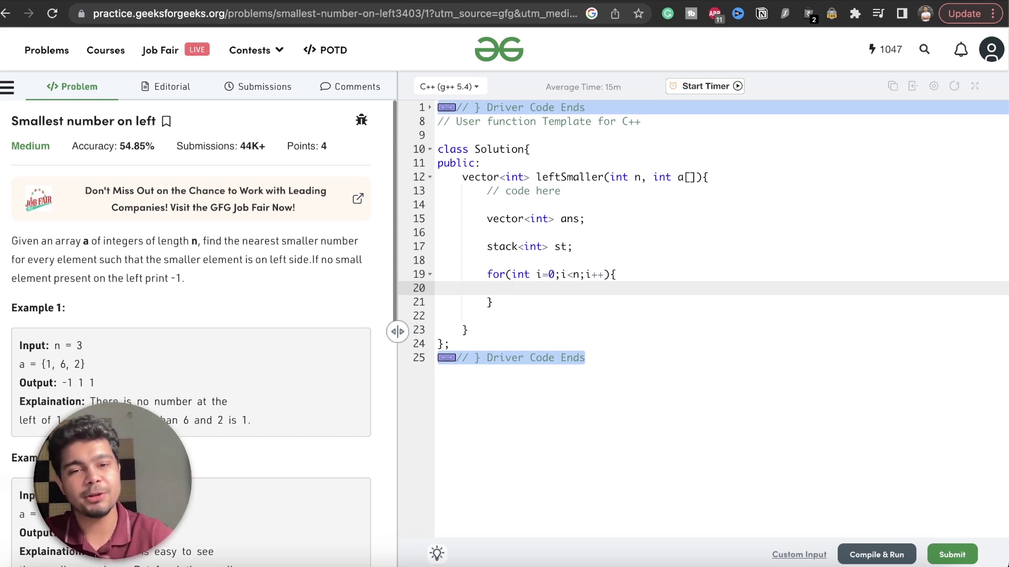
pyautogui.write('while(')
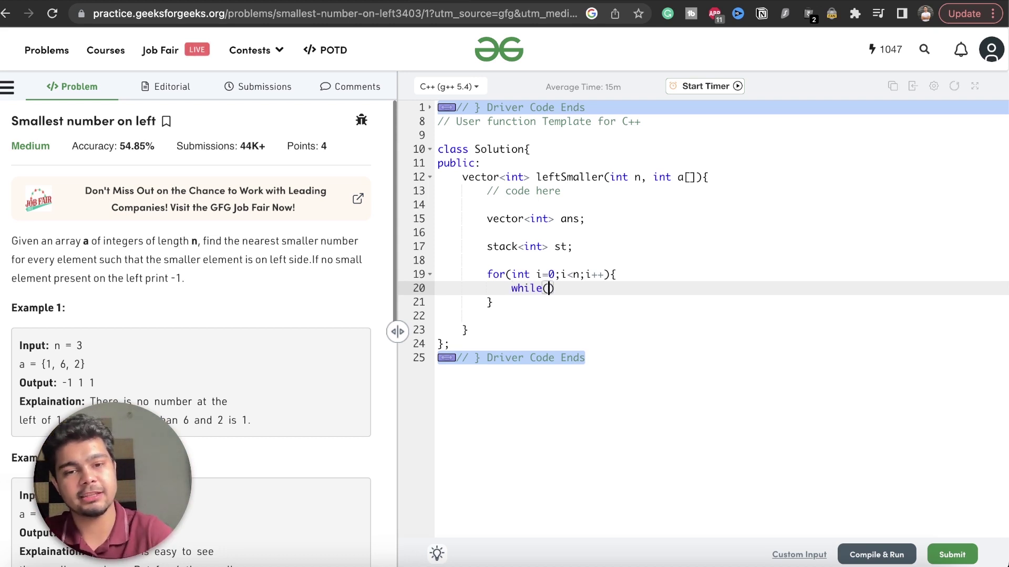
pyautogui.write('!s')
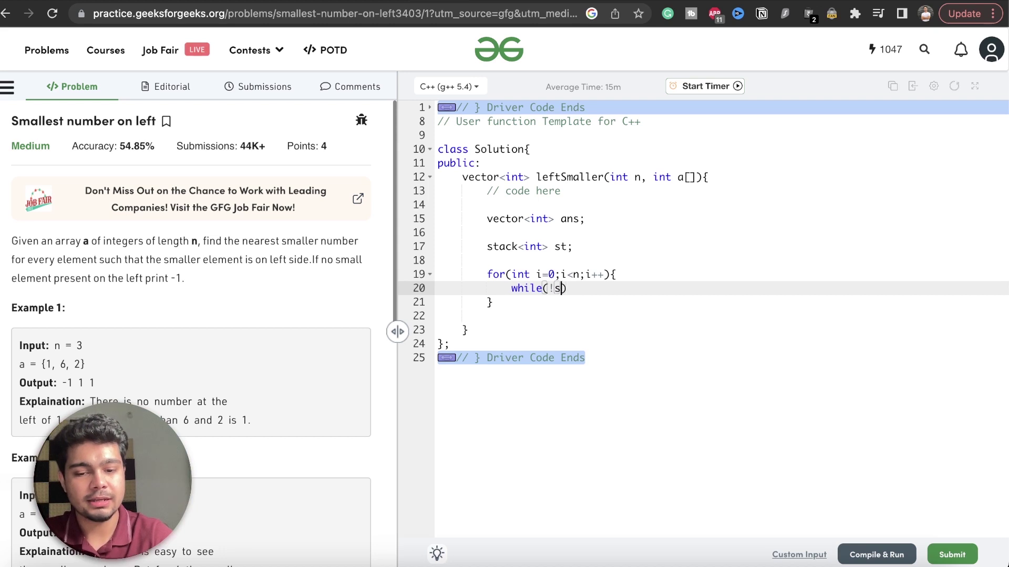
pyautogui.write('t.empty')
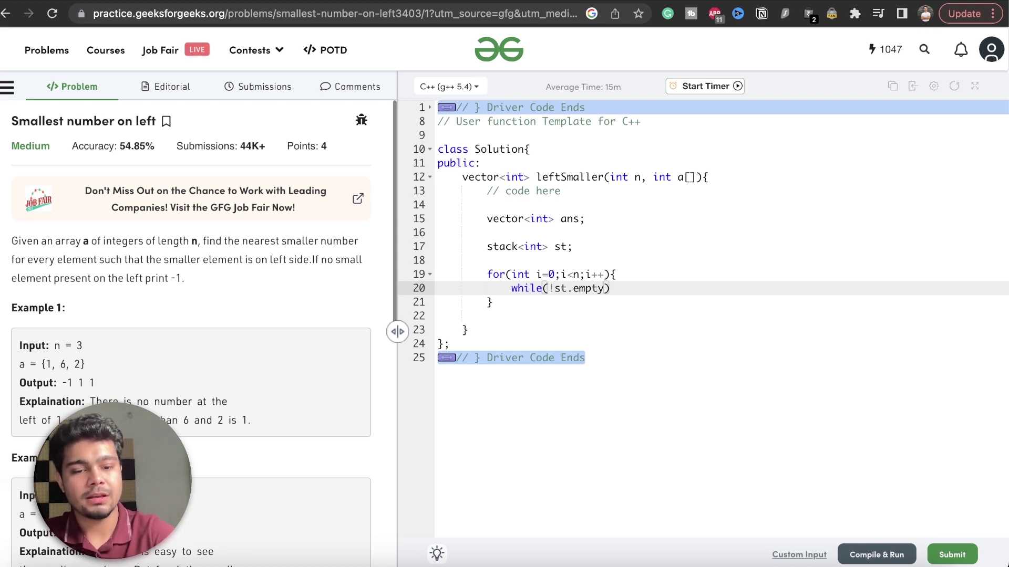
pyautogui.write('() ')
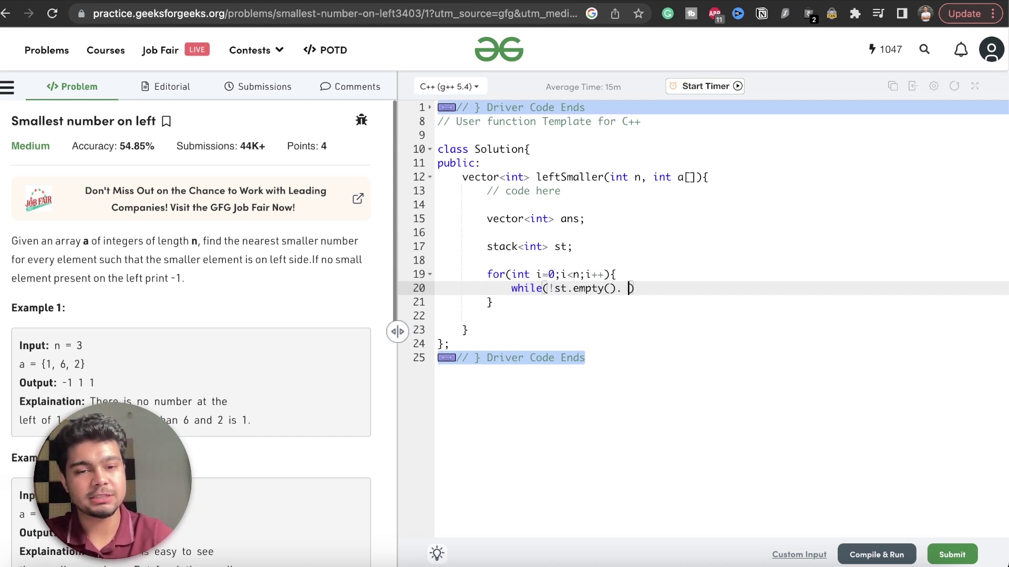
pyautogui.write(' &')
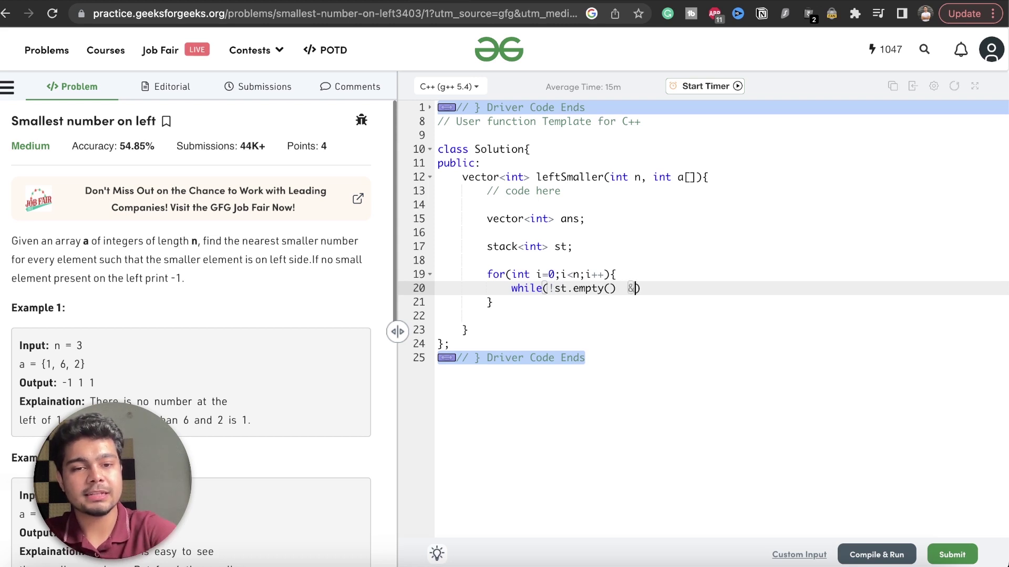
pyautogui.write('&')
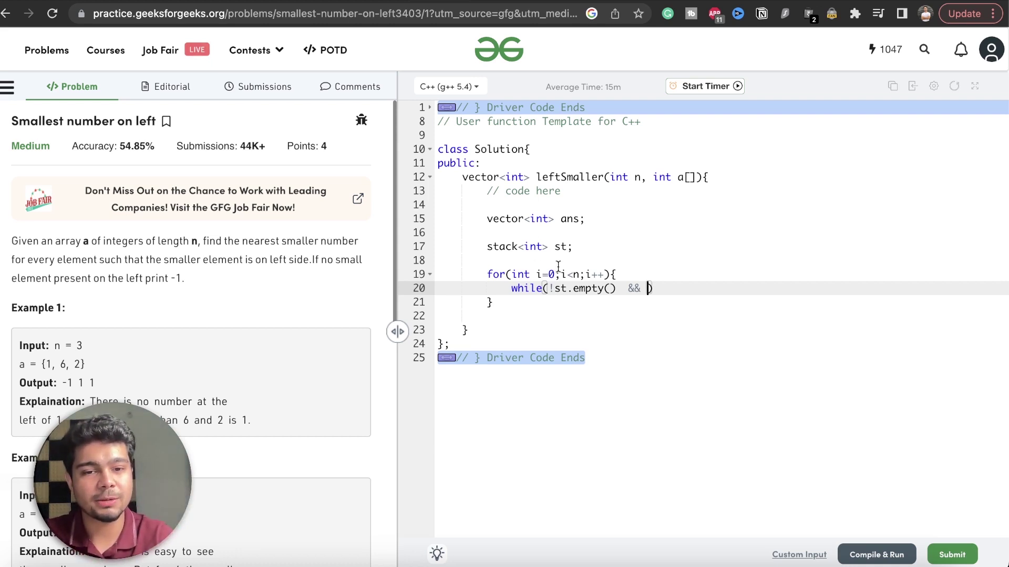
pyautogui.click(551, 288)
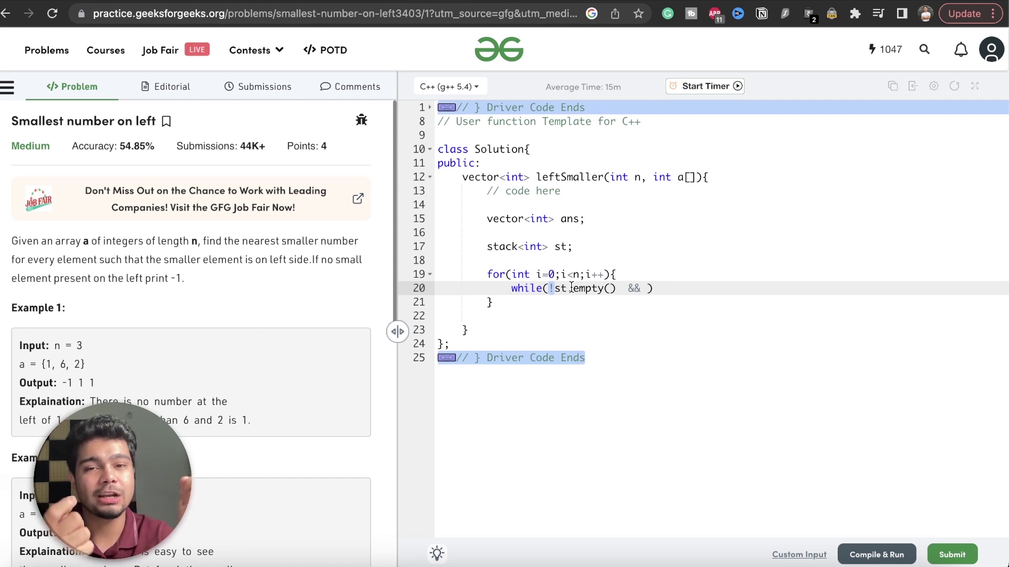
pyautogui.click(647, 289)
pyautogui.write('s')
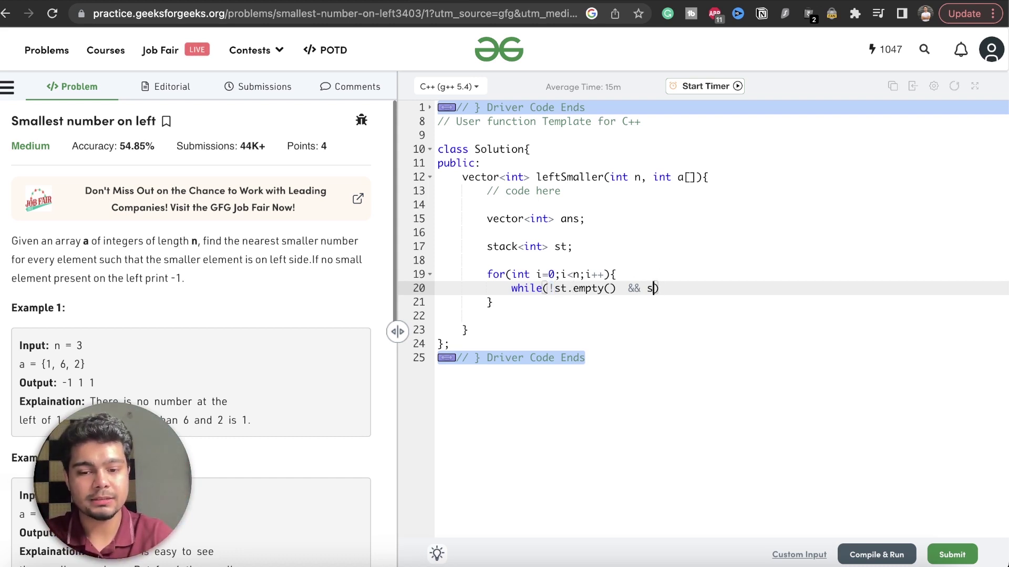
pyautogui.write('t.top(')
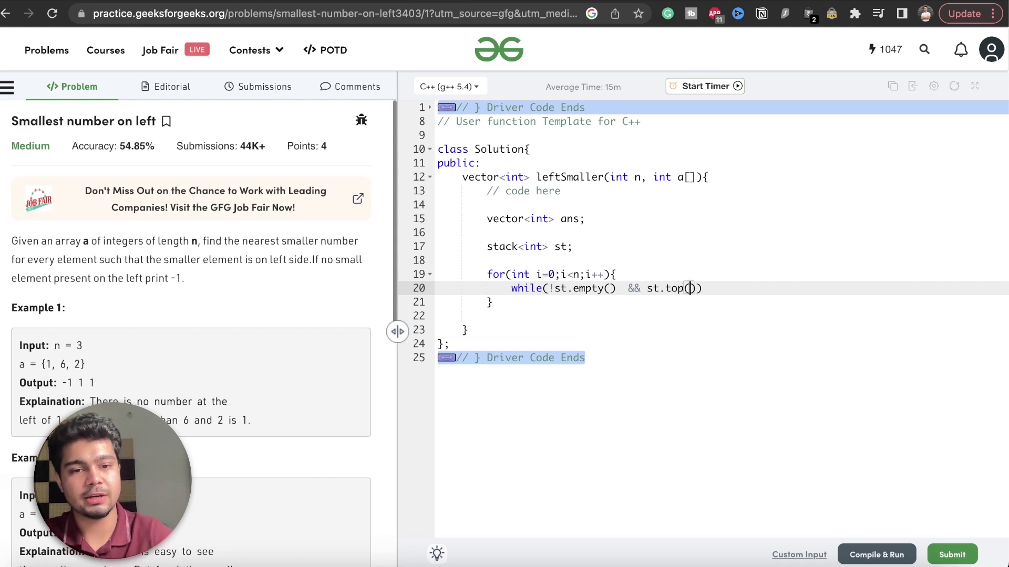
pyautogui.write(')')
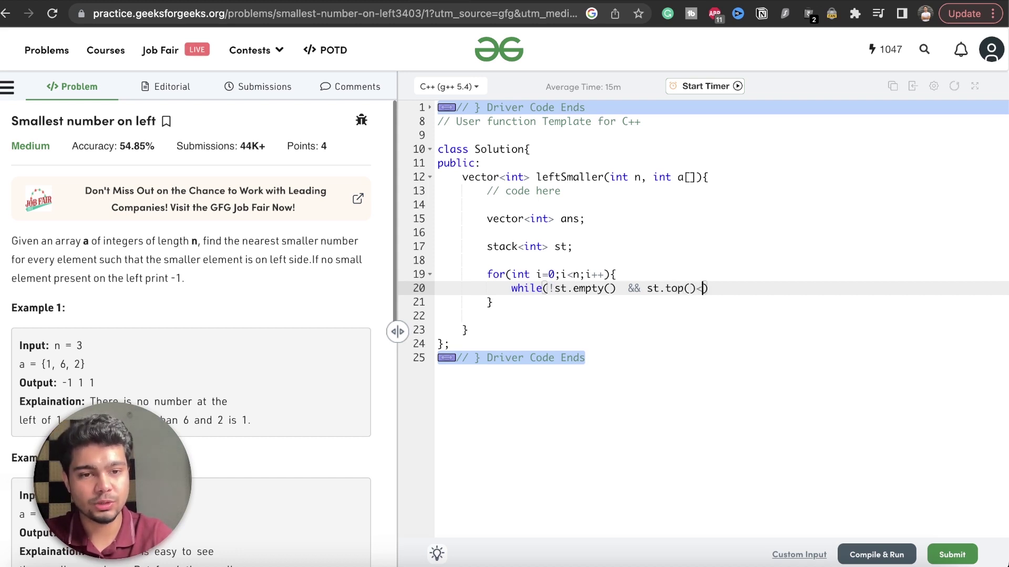
pyautogui.write('>=')
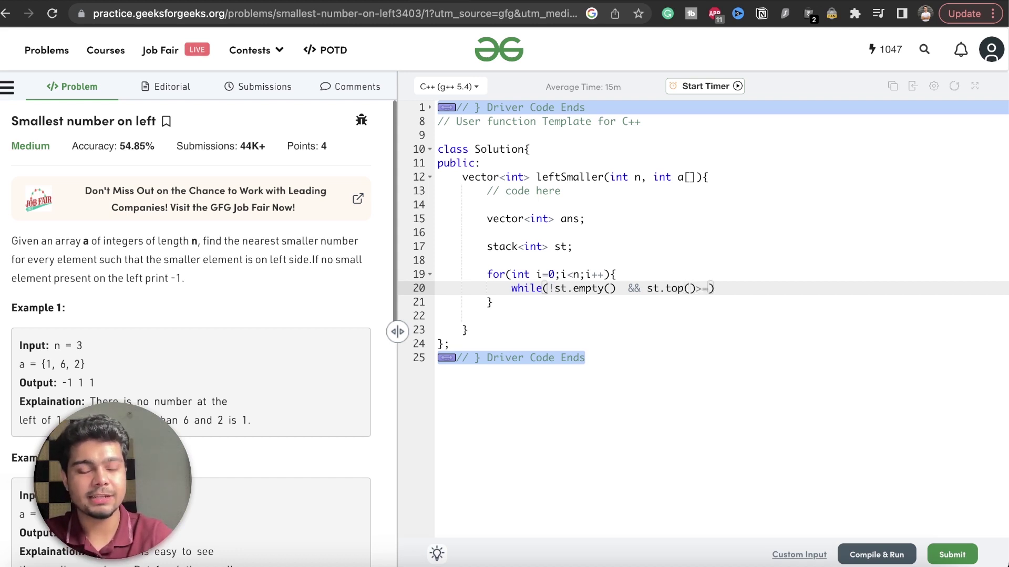
pyautogui.write('a[')
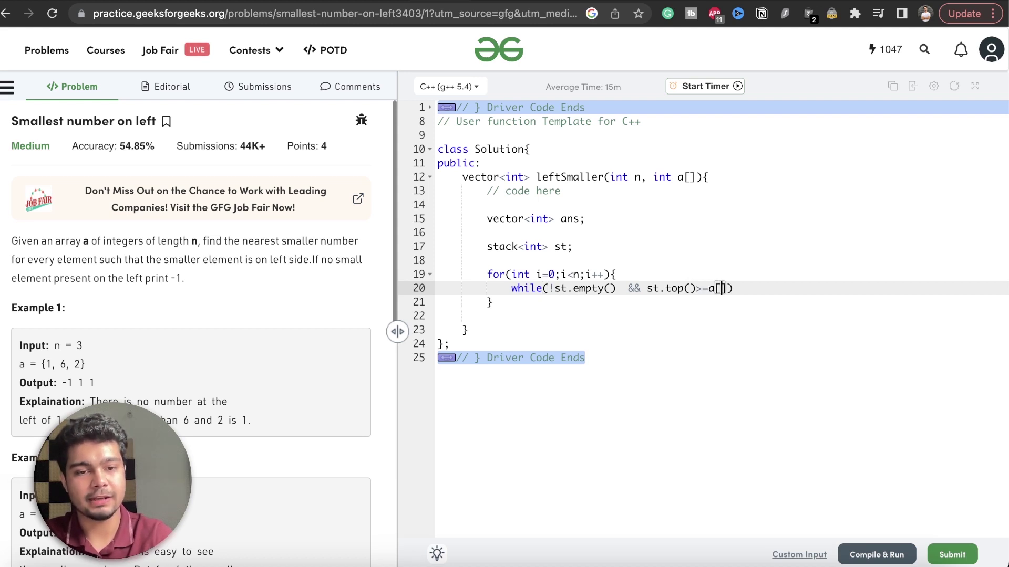
pyautogui.write('i]) {')
pyautogui.press('Return')
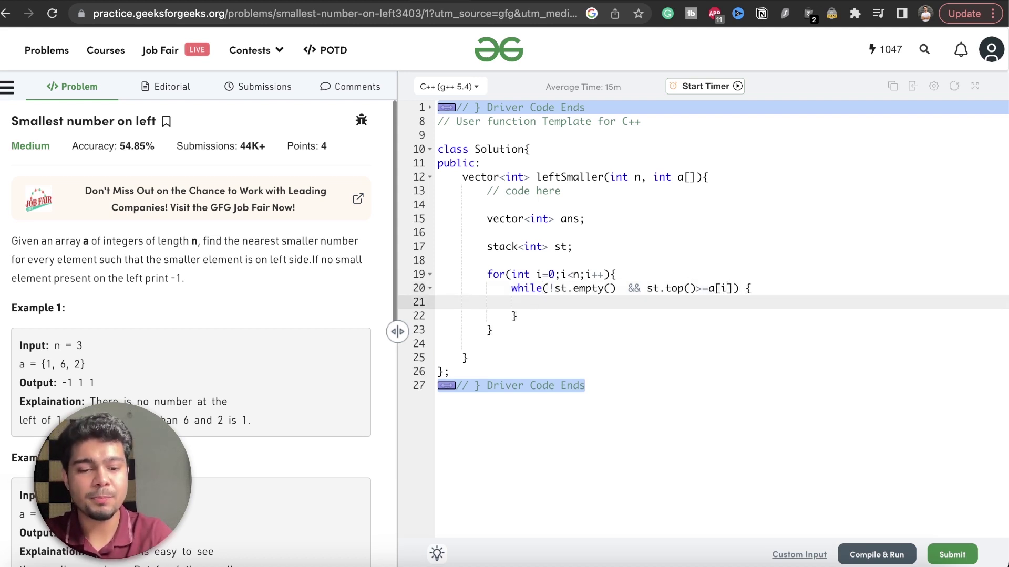
pyautogui.write('st.pop')
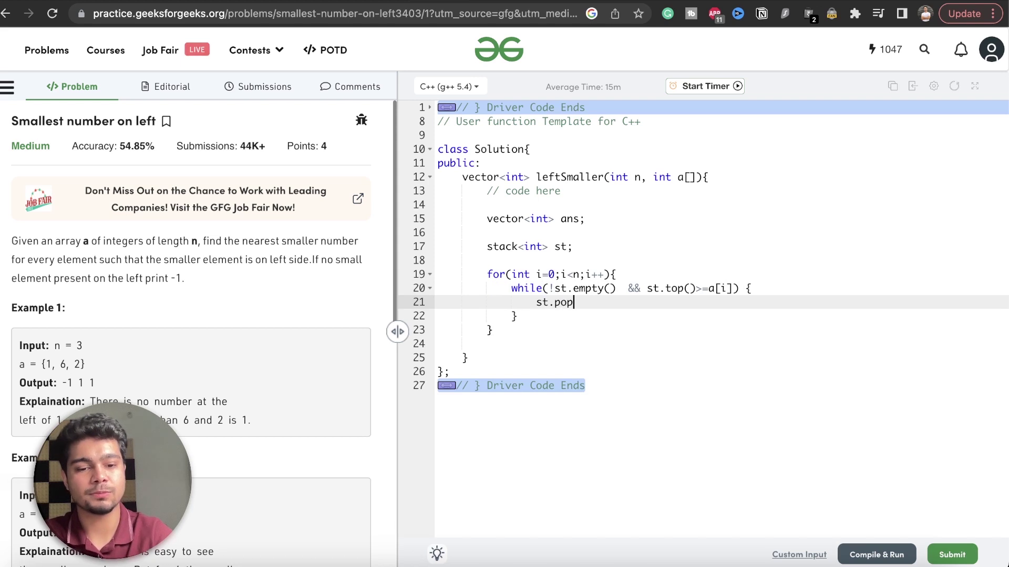
pyautogui.write('();')
# - After the while loop, push -1 into ans if the stack is empty, else st.top()
pyautogui.press('Down')
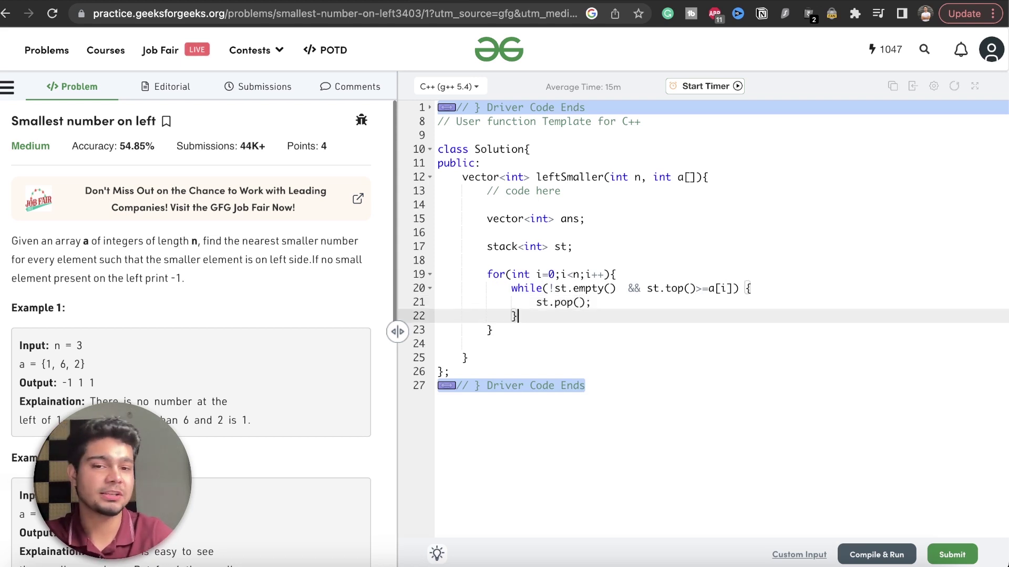
pyautogui.press('Return')
pyautogui.press('Return')
pyautogui.write('if(')
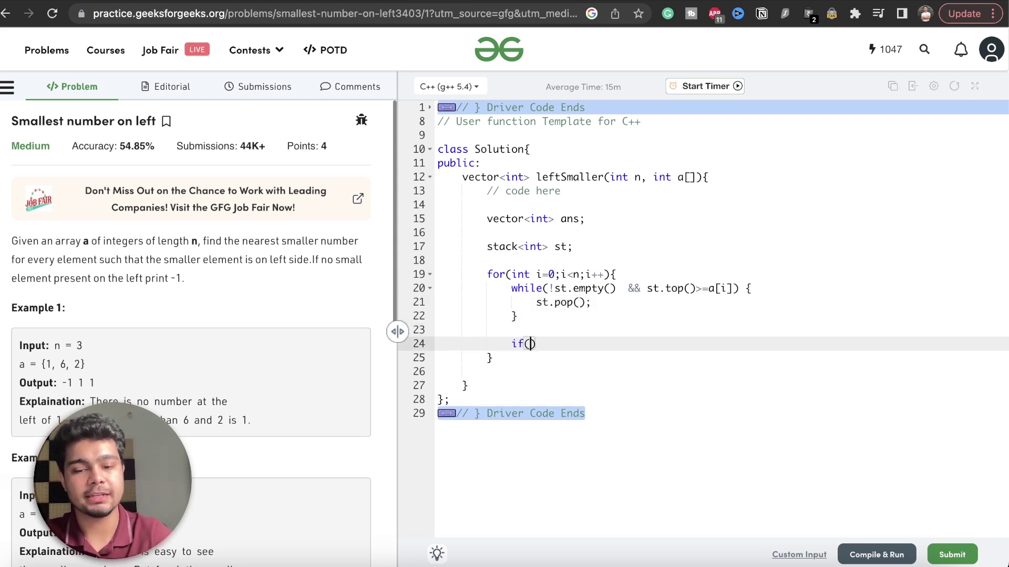
pyautogui.write('st.')
pyautogui.write('e')
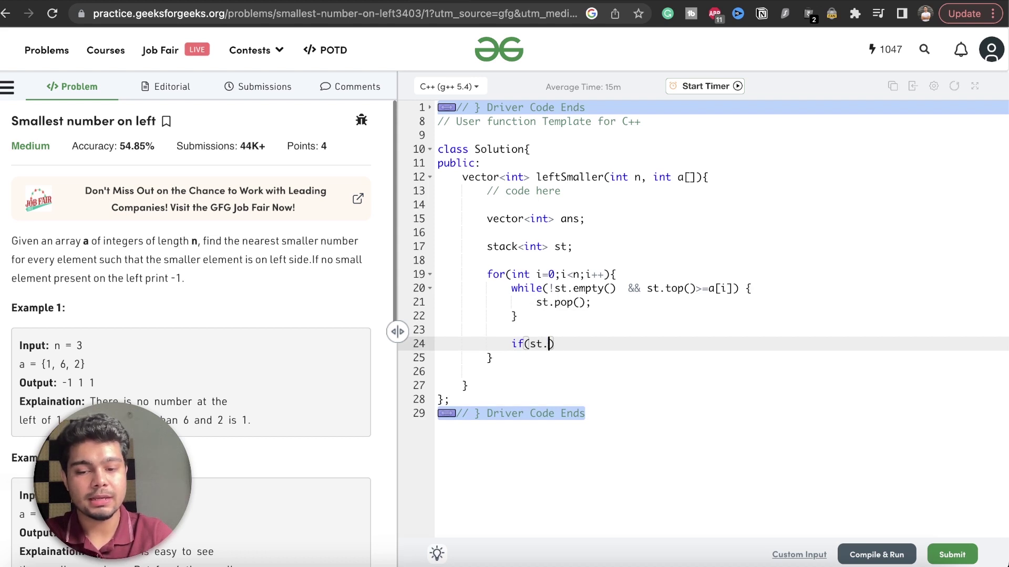
pyautogui.write('mpty(')
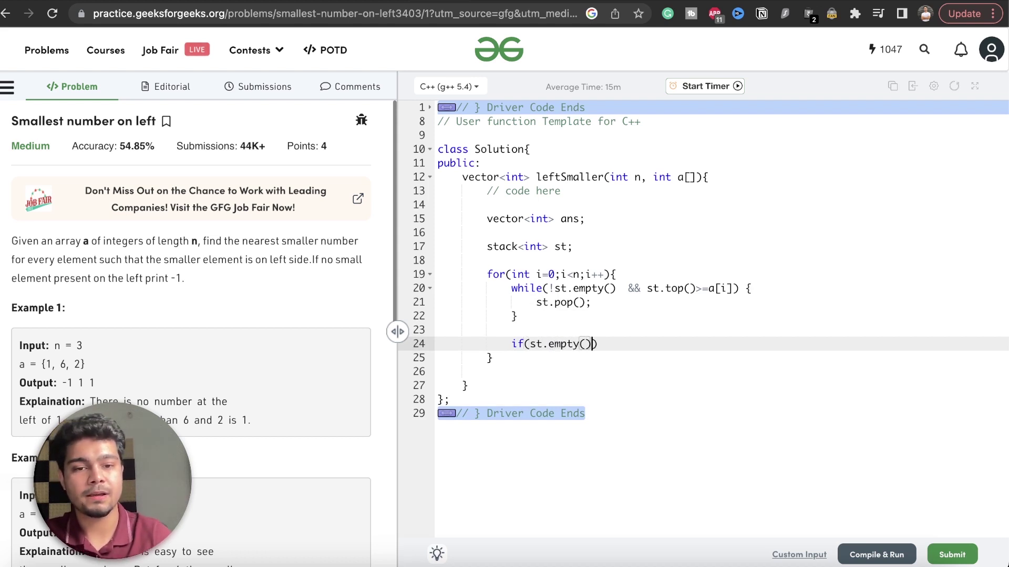
pyautogui.write(')) ')
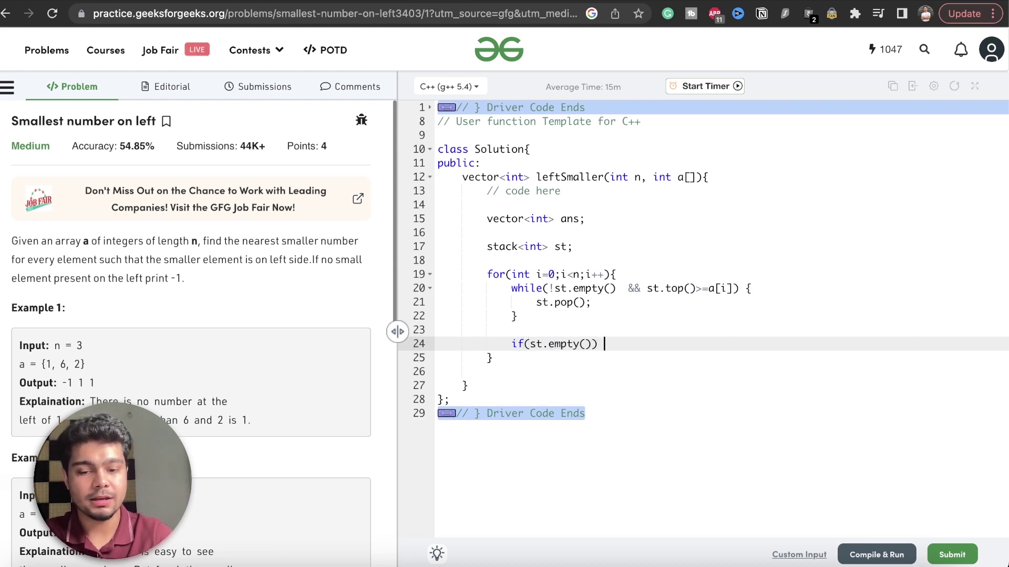
pyautogui.write('ans.push')
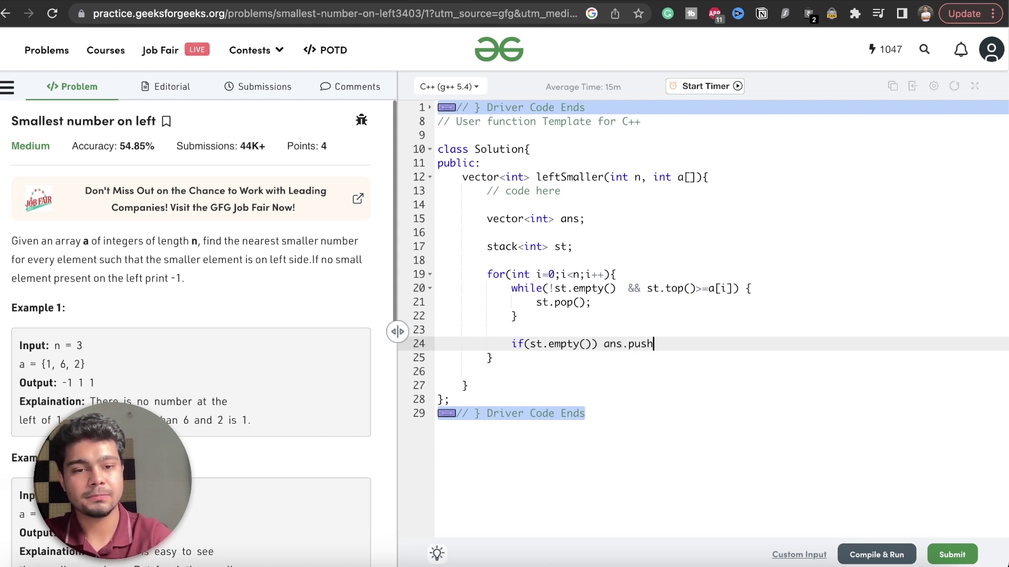
pyautogui.write('_back(')
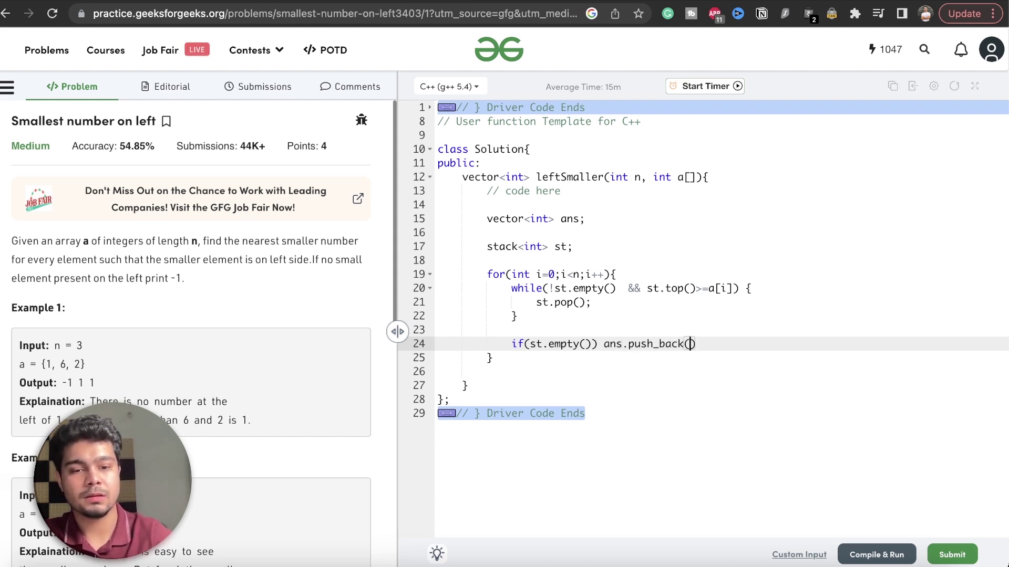
pyautogui.write('-1')
pyautogui.press('Return')
pyautogui.write('el')
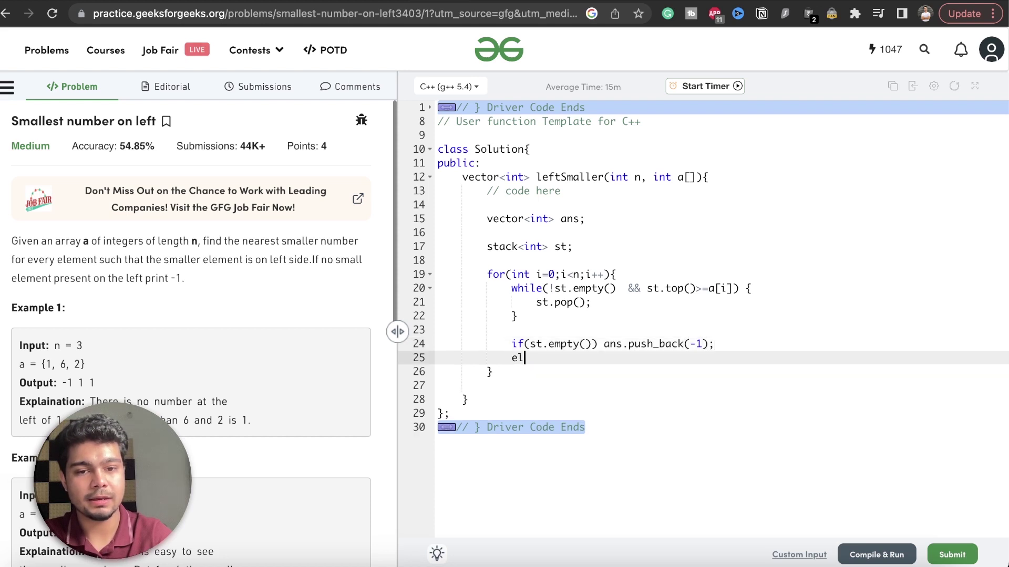
pyautogui.write('se an')
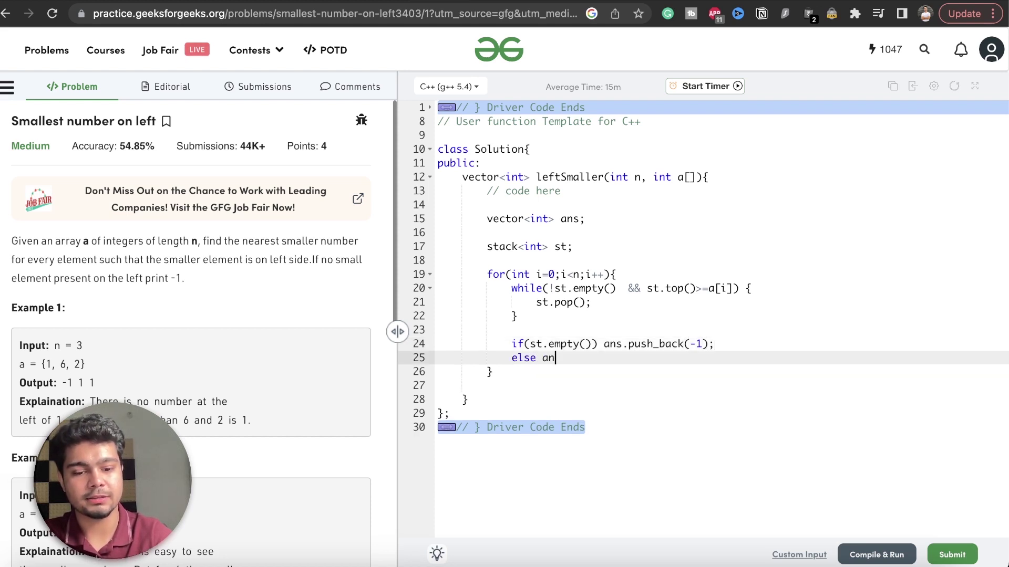
pyautogui.write('s.push_ba')
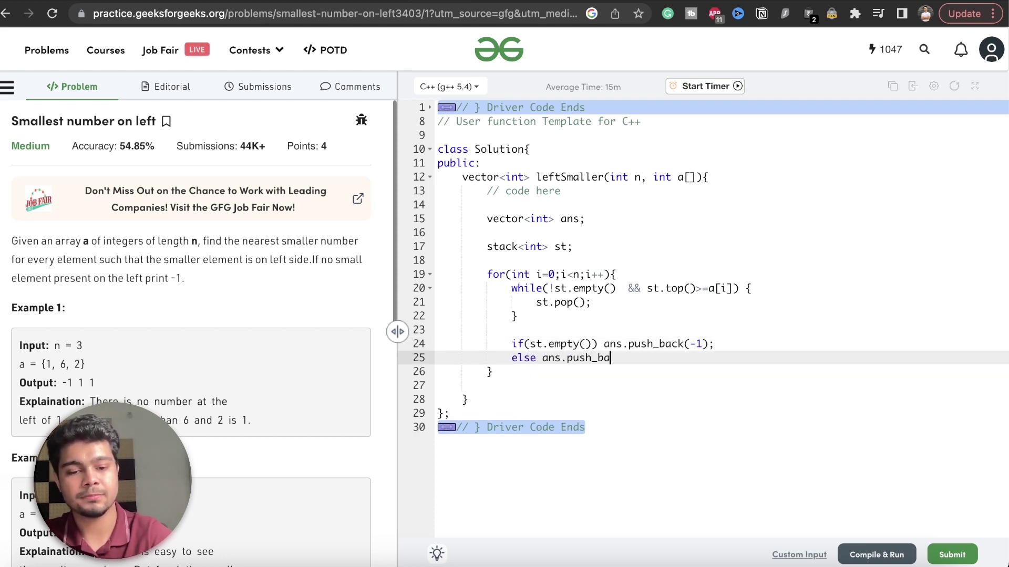
pyautogui.write('ck(a')
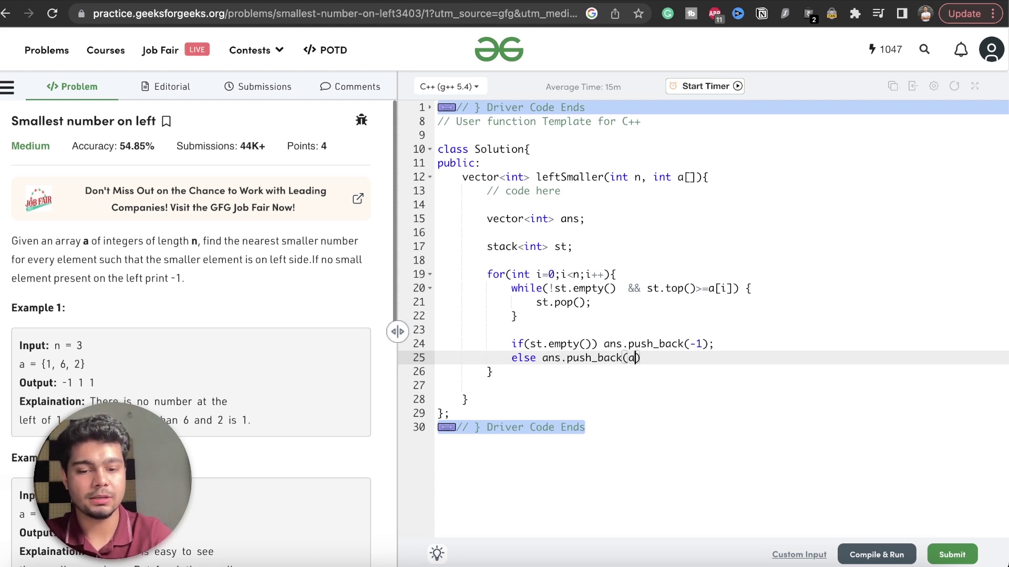
pyautogui.write('st.top')
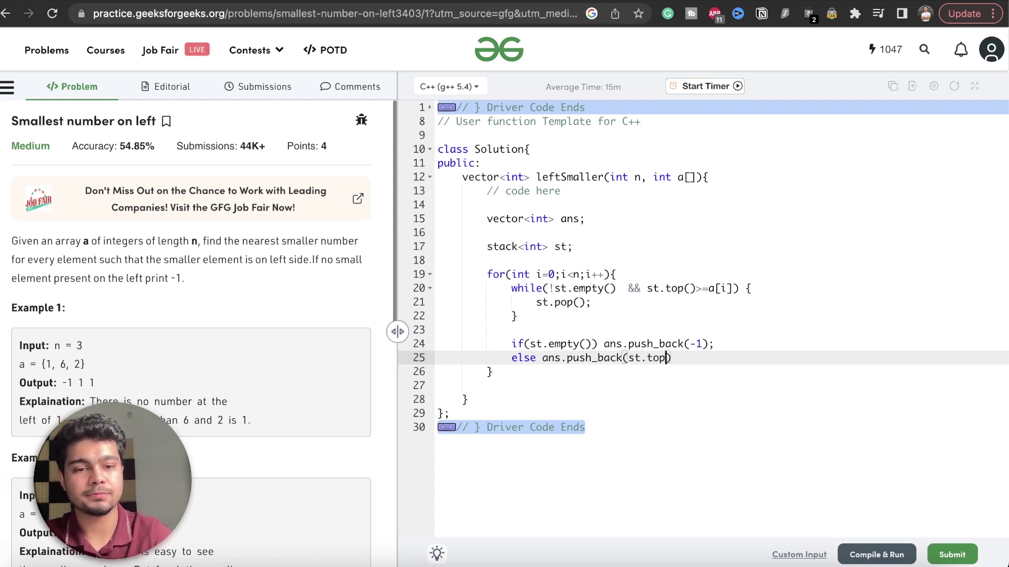
pyautogui.write('());')
pyautogui.press('Return')
pyautogui.press('Return')
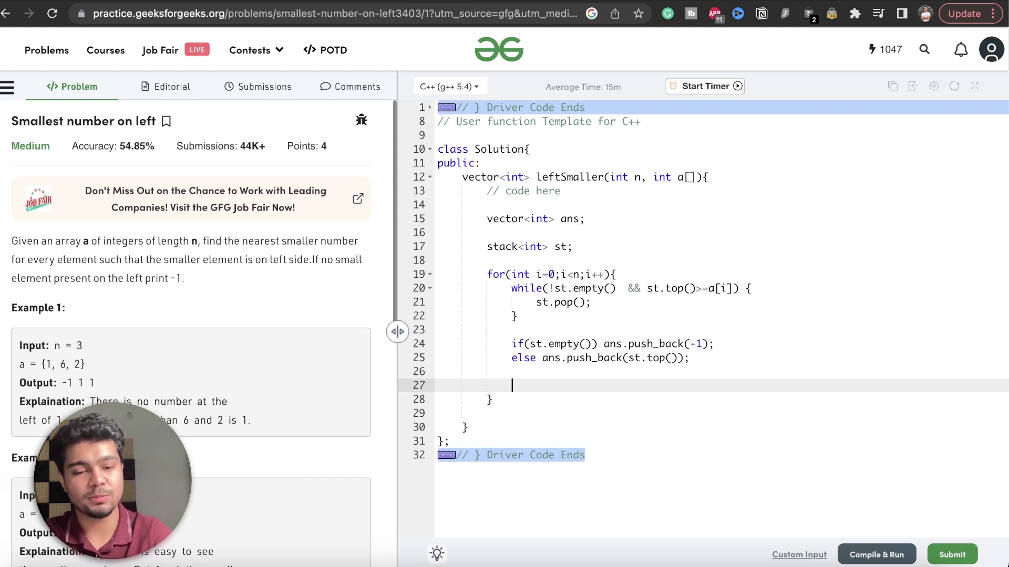
# - Add st.push(a[i]); inside the loop and return ans; after it
pyautogui.write('st.push')
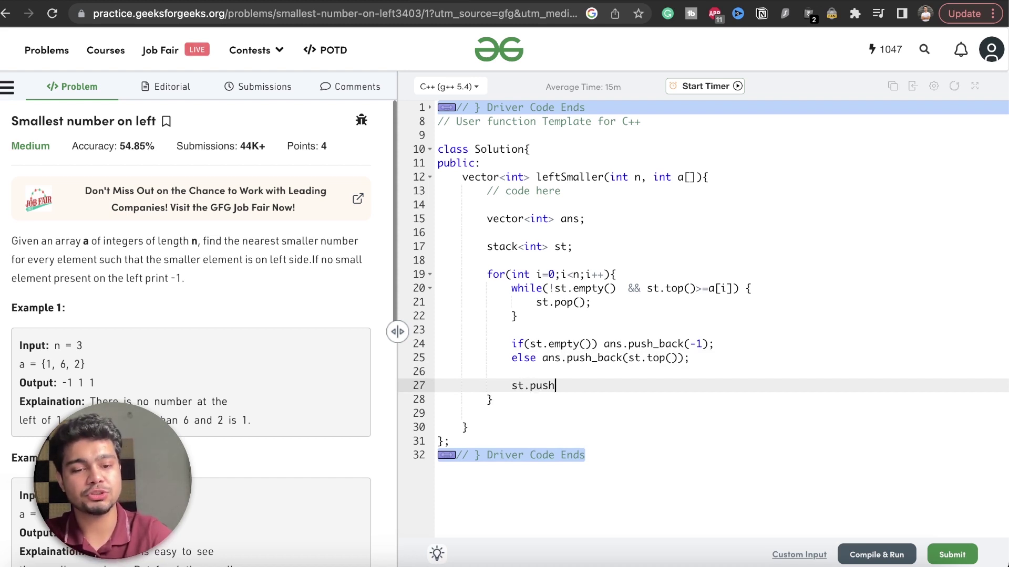
pyautogui.write('(a[i])')
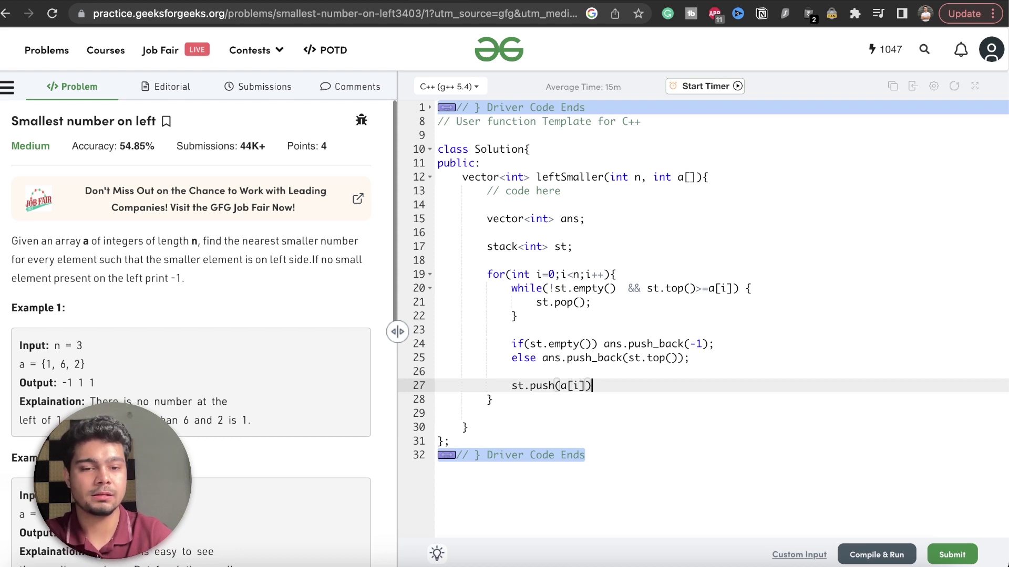
pyautogui.write('l')
pyautogui.press('BackSpace')
pyautogui.write(';')
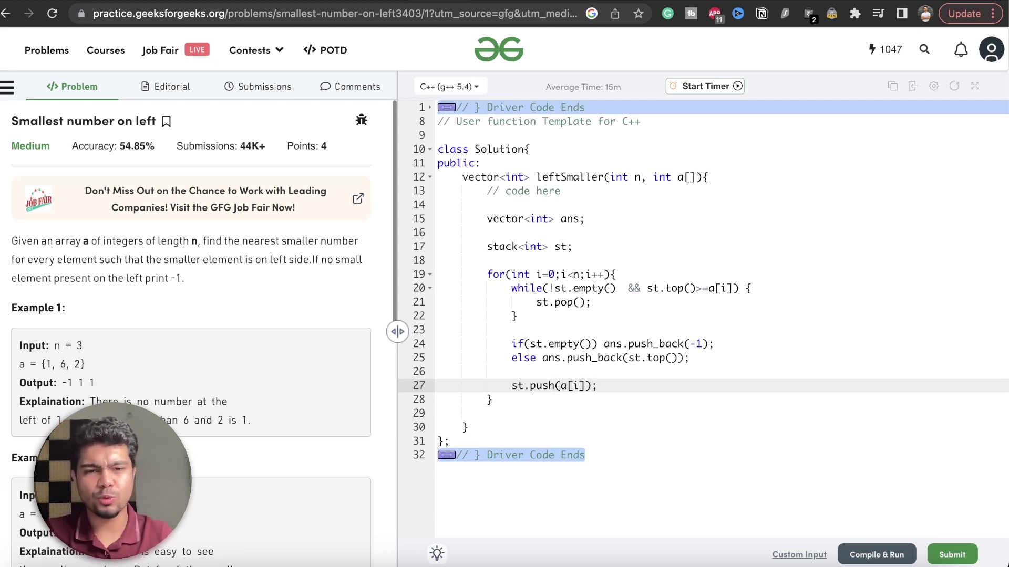
pyautogui.press('Down')
pyautogui.press('Down')
pyautogui.press('Down')
pyautogui.press('Up')
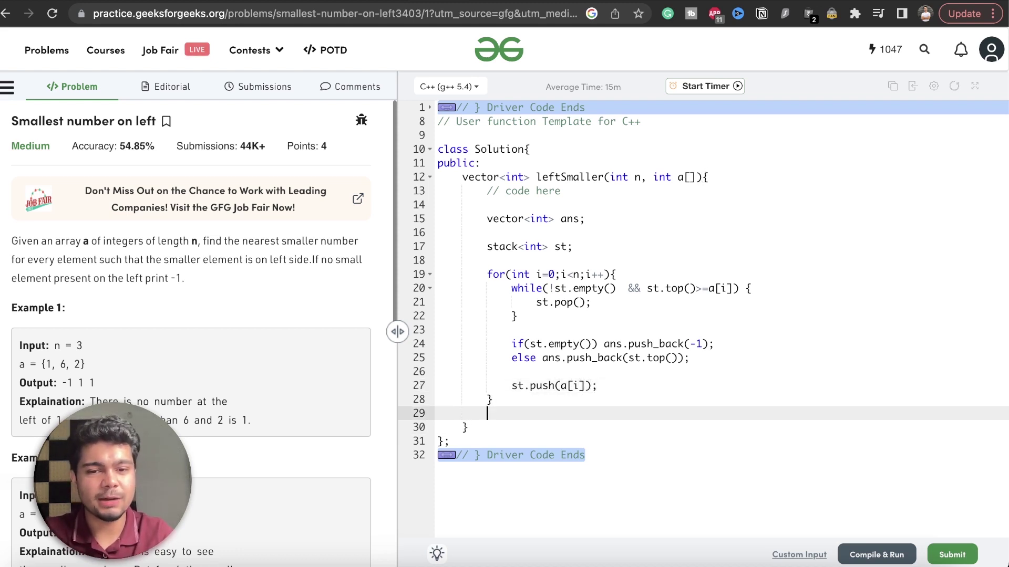
pyautogui.press('Return')
pyautogui.write('return ans')
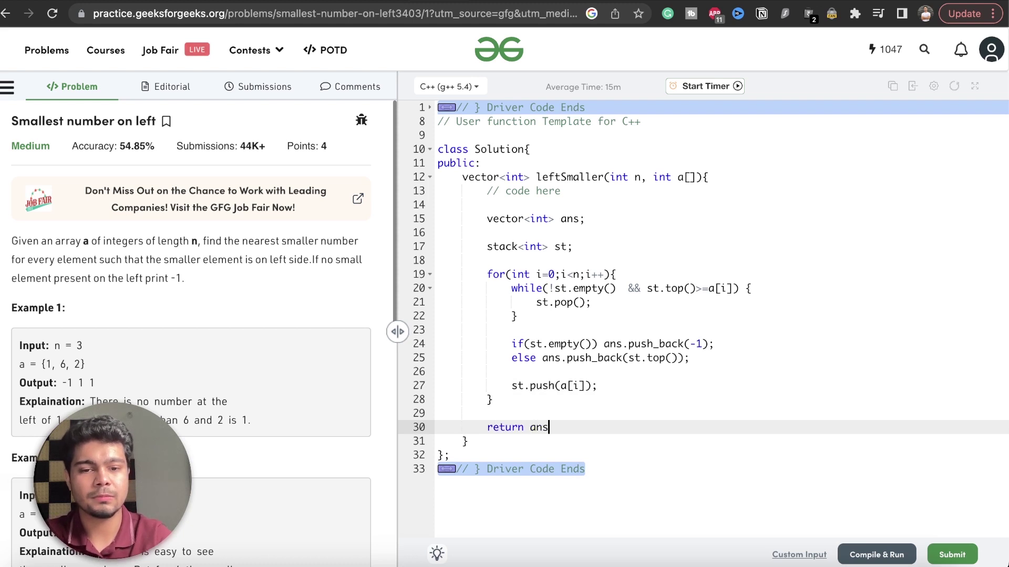
pyautogui.write(';')
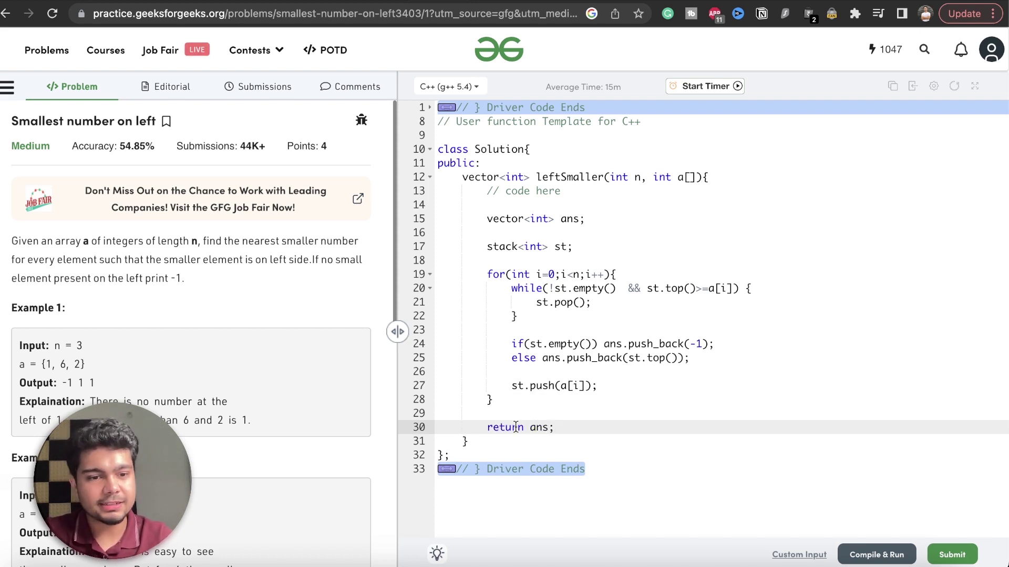
# - Compile and run the sample, confirm output -1 1 1, and submit the solution
pyautogui.click(874, 557)
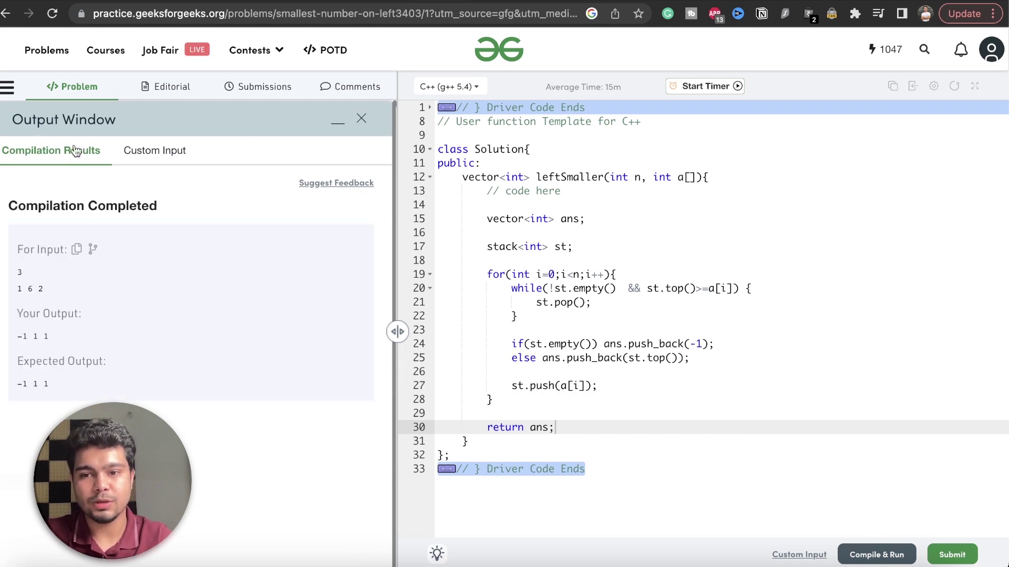
pyautogui.moveTo(15, 337); pyautogui.dragTo(65, 337)
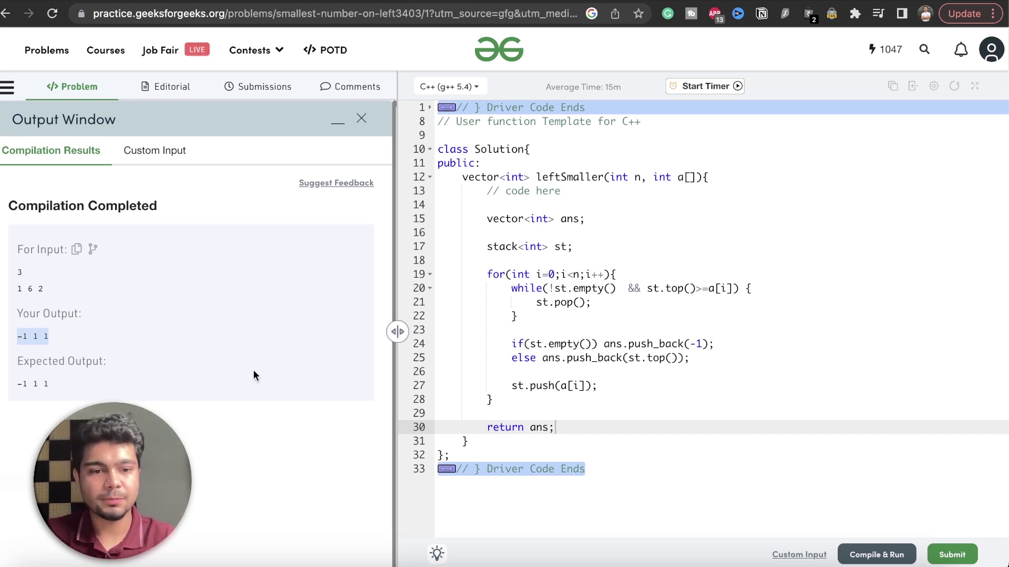
pyautogui.click(953, 557)
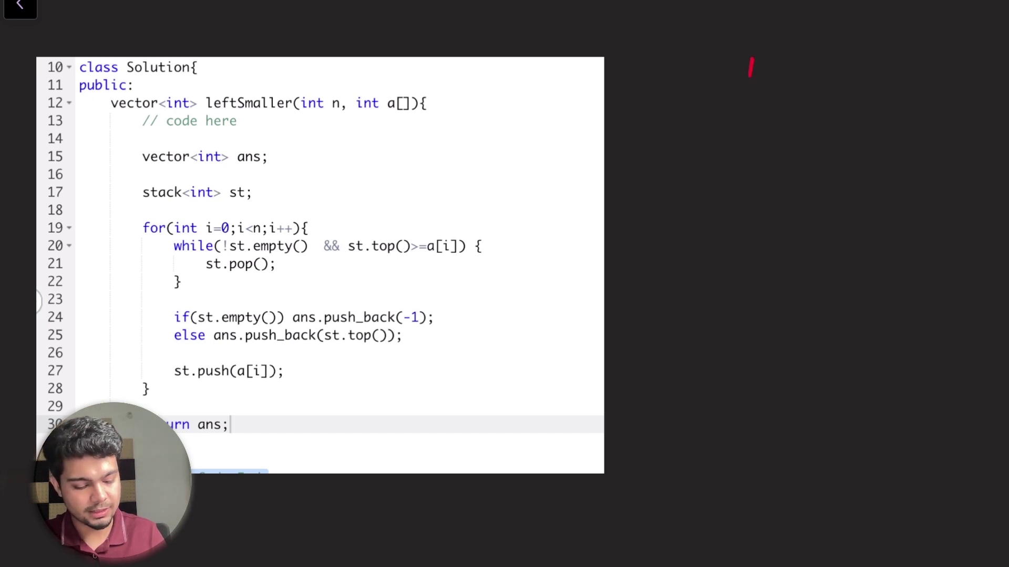
# - Write the sample input 1 6 2 and the expected output -1 1 1 in red
pyautogui.moveTo(787, 59)
pyautogui.mouseDown()
pyautogui.moveTo(778, 73)
pyautogui.moveTo(839, 75)
pyautogui.mouseUp()
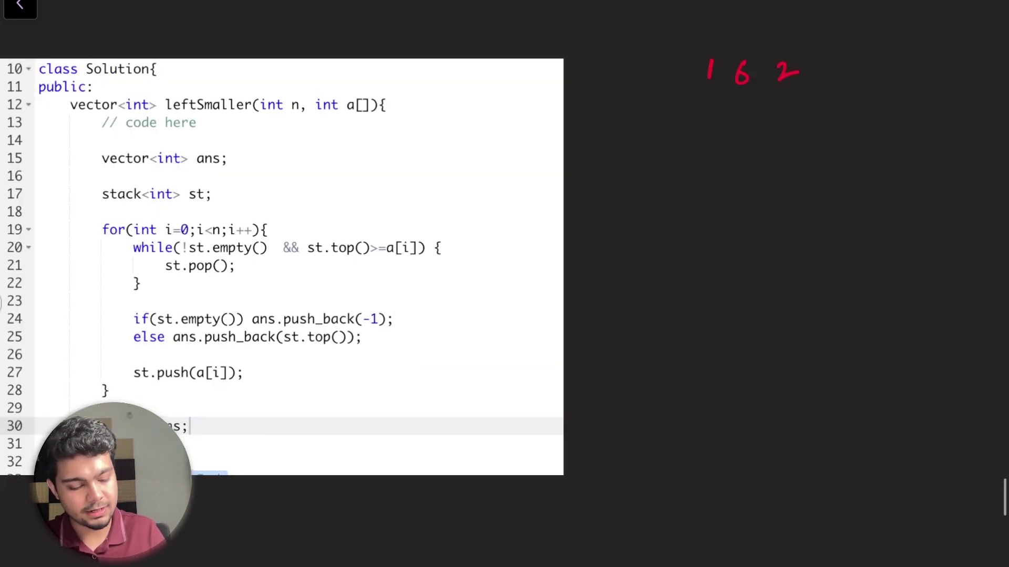
pyautogui.moveTo(851, 30); pyautogui.dragTo(909, 35)
pyautogui.moveTo(942, 16); pyautogui.dragTo(944, 30)
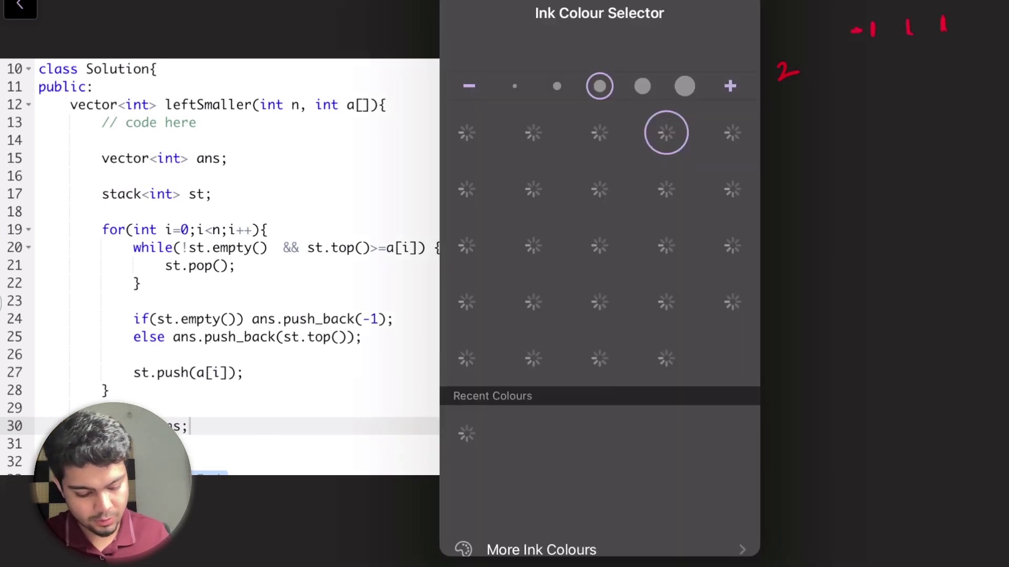
# - With a thinner pen, mark element 1 with an arrow, draw a stack, answer -1, push 1
pyautogui.click(557, 86)
pyautogui.click(866, 237)
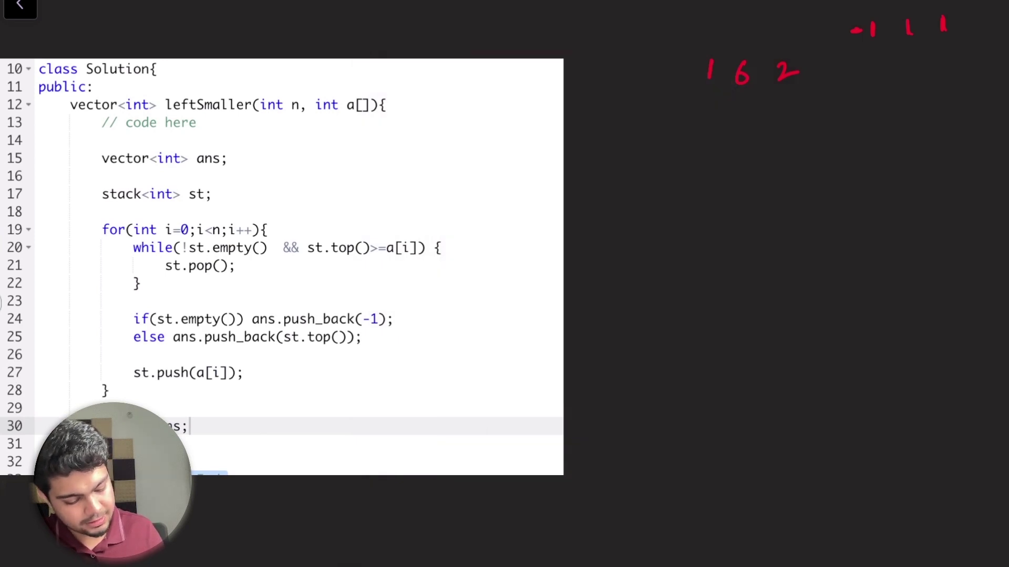
pyautogui.moveTo(704, 116); pyautogui.dragTo(704, 98)
pyautogui.moveTo(697, 105); pyautogui.dragTo(709, 104)
pyautogui.moveTo(916, 166)
pyautogui.mouseDown()
pyautogui.moveTo(917, 257)
pyautogui.moveTo(952, 347)
pyautogui.moveTo(950, 156)
pyautogui.mouseUp()
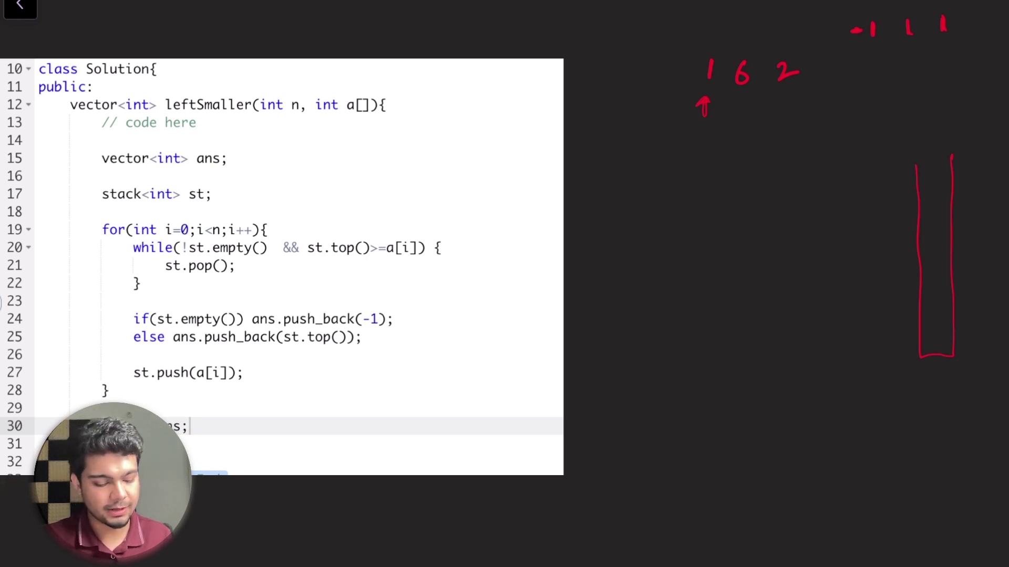
pyautogui.moveTo(662, 256); pyautogui.dragTo(661, 277)
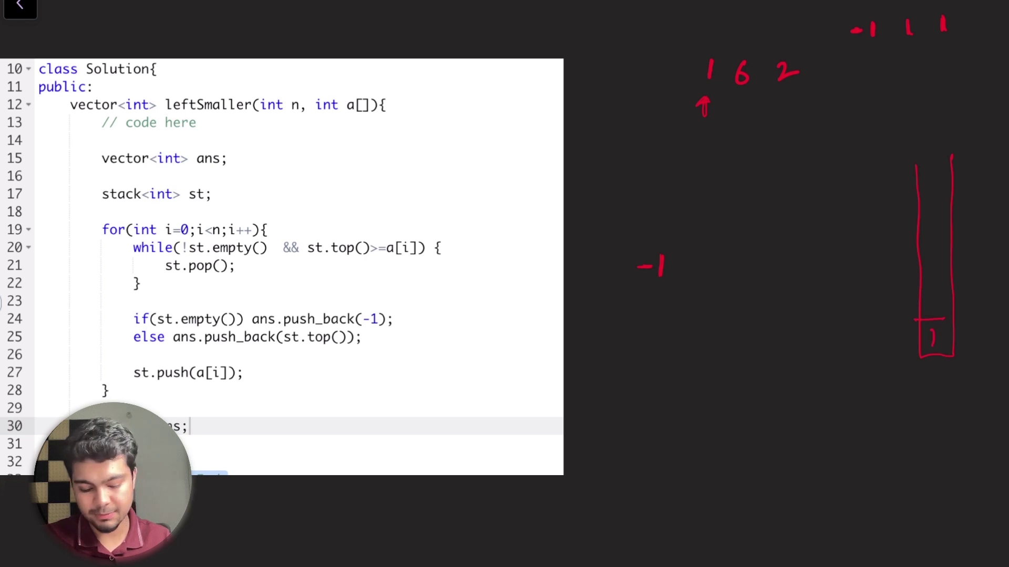
pyautogui.moveTo(933, 324)
pyautogui.mouseDown()
pyautogui.moveTo(932, 344)
pyautogui.moveTo(950, 319)
pyautogui.mouseUp()
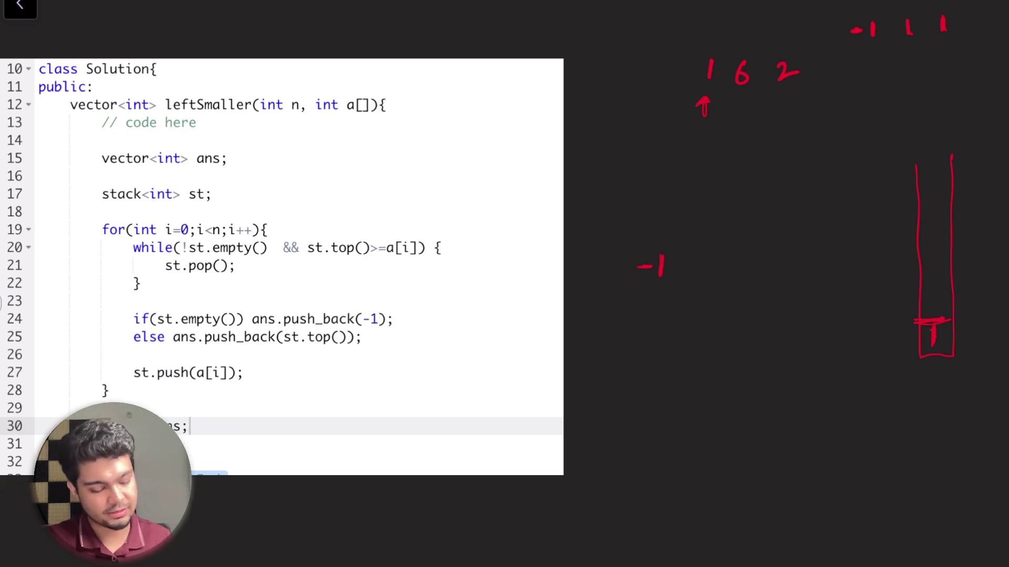
# - Trace 6 and 2: answer 1 for each, push then cross out 6 in the stack
pyautogui.moveTo(696, 257); pyautogui.dragTo(695, 273)
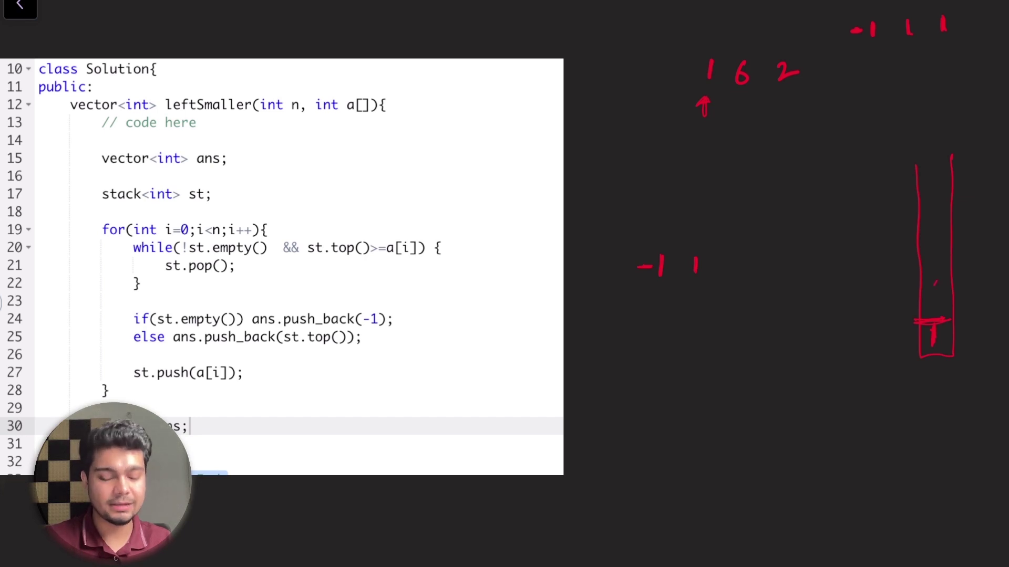
pyautogui.moveTo(935, 284); pyautogui.dragTo(932, 296)
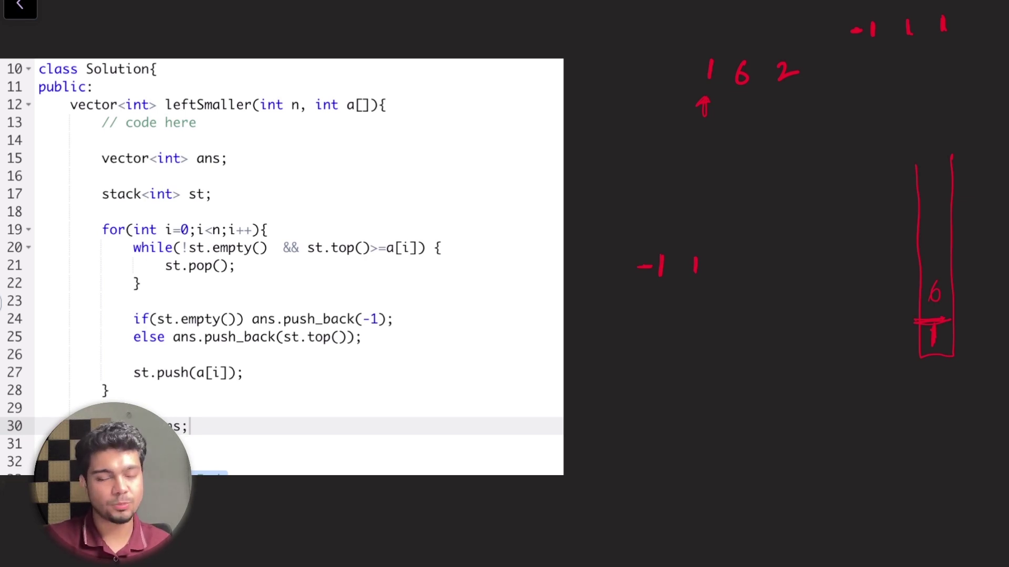
pyautogui.moveTo(906, 267); pyautogui.dragTo(958, 260)
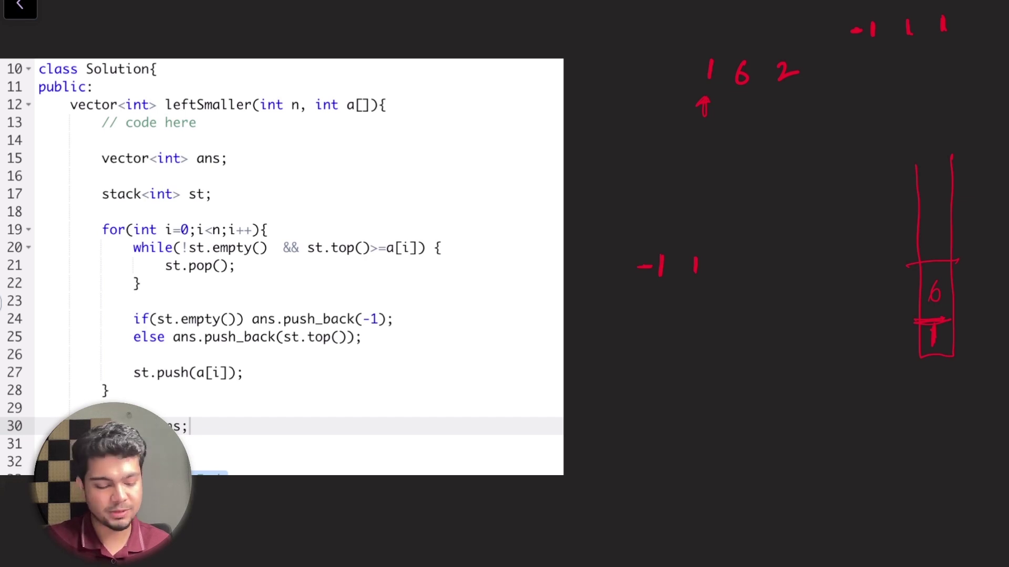
pyautogui.moveTo(926, 284); pyautogui.dragTo(936, 302)
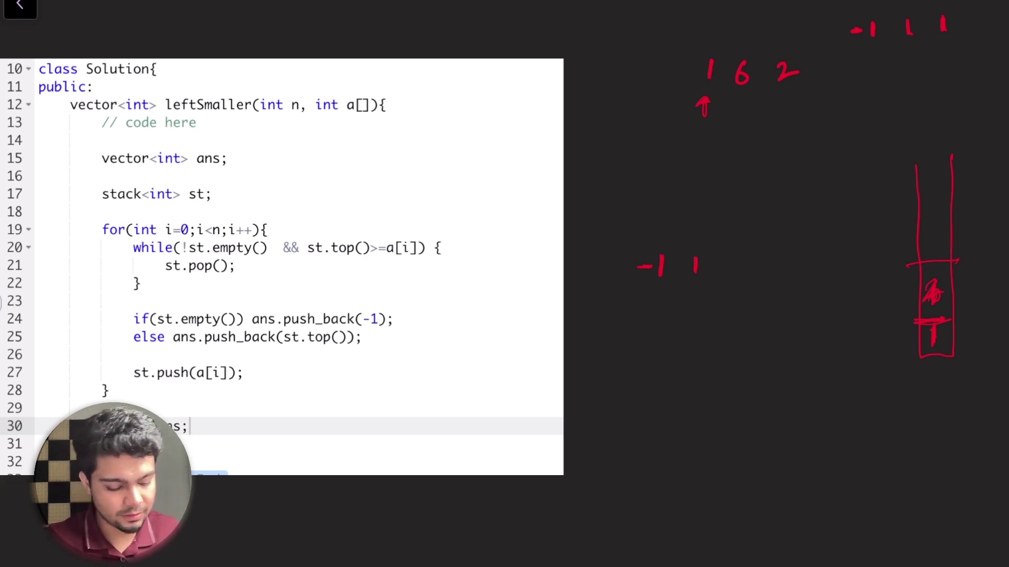
pyautogui.moveTo(727, 255); pyautogui.dragTo(725, 274)
pyautogui.moveTo(728, 231); pyautogui.dragTo(733, 231)
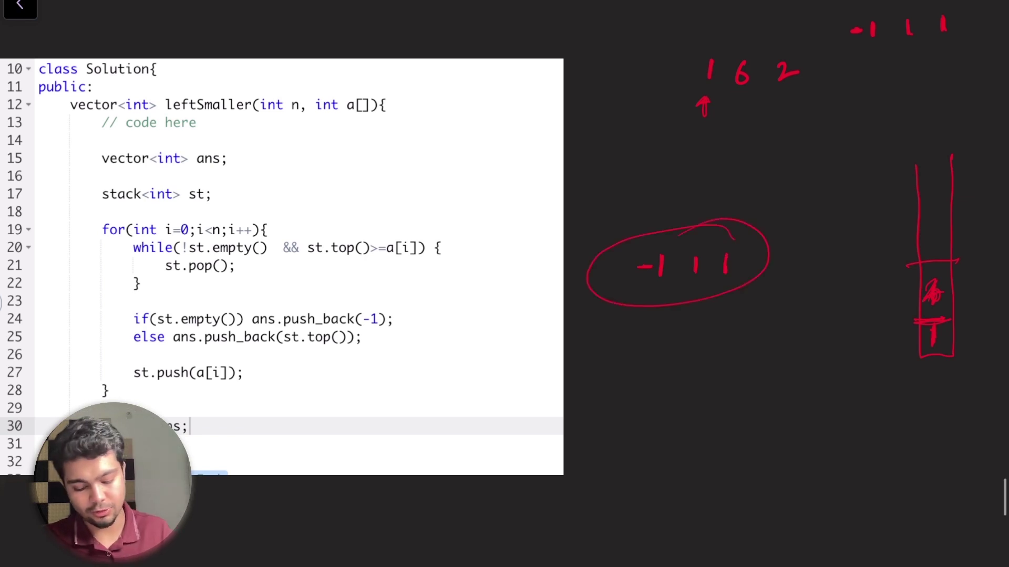
# - Circle both -1 1 1 outputs, tick that they match, and add a circled asterisk beside the code
pyautogui.moveTo(904, 11); pyautogui.dragTo(946, 4)
pyautogui.moveTo(782, 160); pyautogui.dragTo(830, 126)
pyautogui.moveTo(770, 181); pyautogui.dragTo(851, 134)
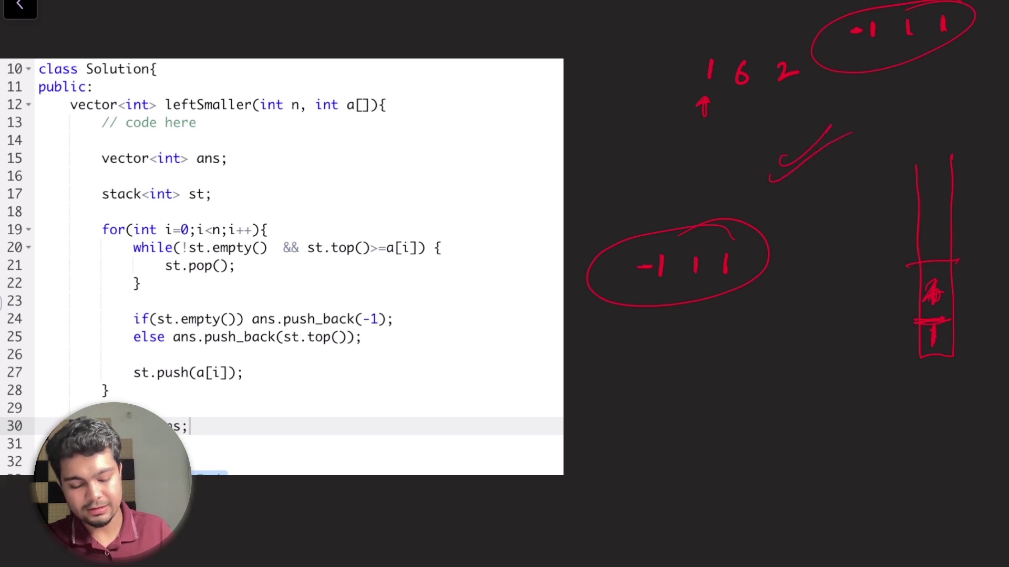
pyautogui.moveTo(341, 170)
pyautogui.mouseDown()
pyautogui.moveTo(360, 184)
pyautogui.moveTo(344, 197)
pyautogui.mouseUp()
pyautogui.moveTo(368, 160); pyautogui.dragTo(373, 158)
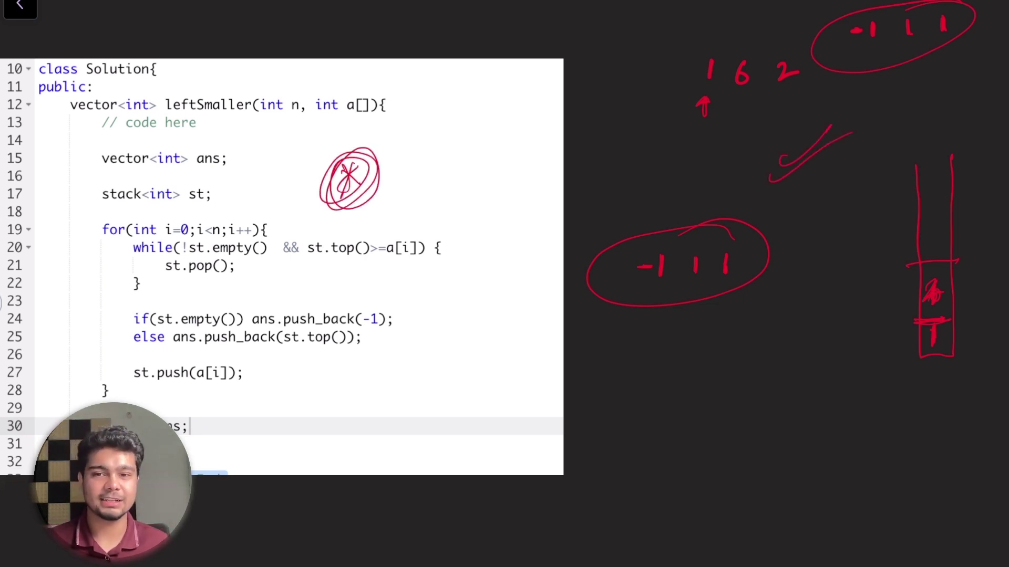